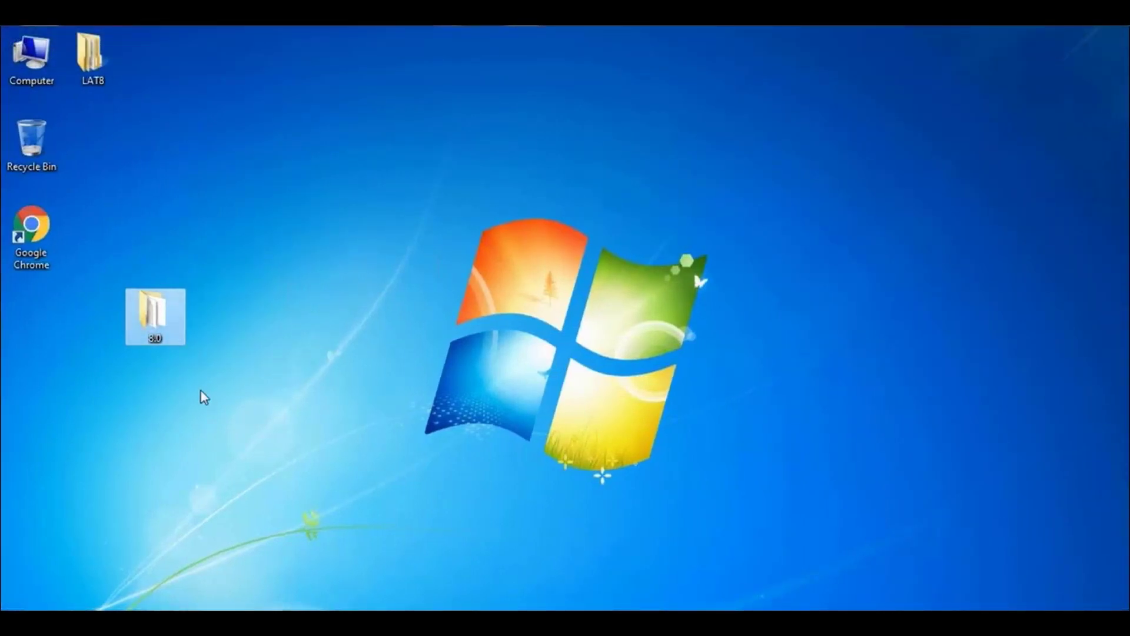
Open the 8.0 folder holding Packages, InstConfig.ini and Latitude_8.0.0.exe.
double_click(154, 327)
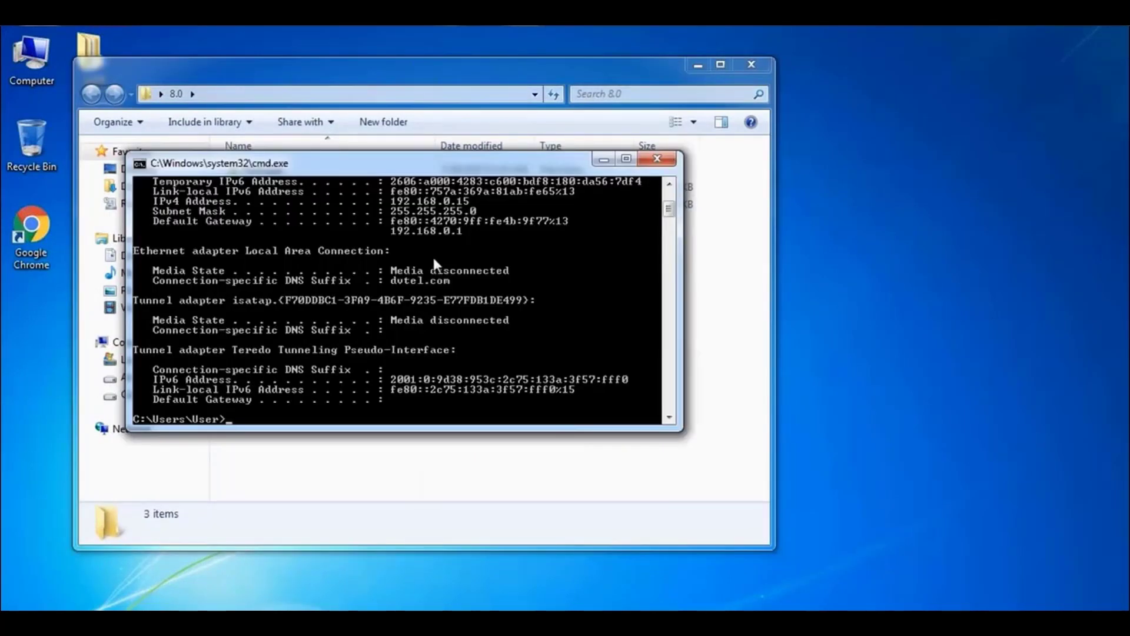
Check the wireless adapter's IPv4 address 192.168.0.15 in the ipconfig output, then minimize the console.
click(670, 184)
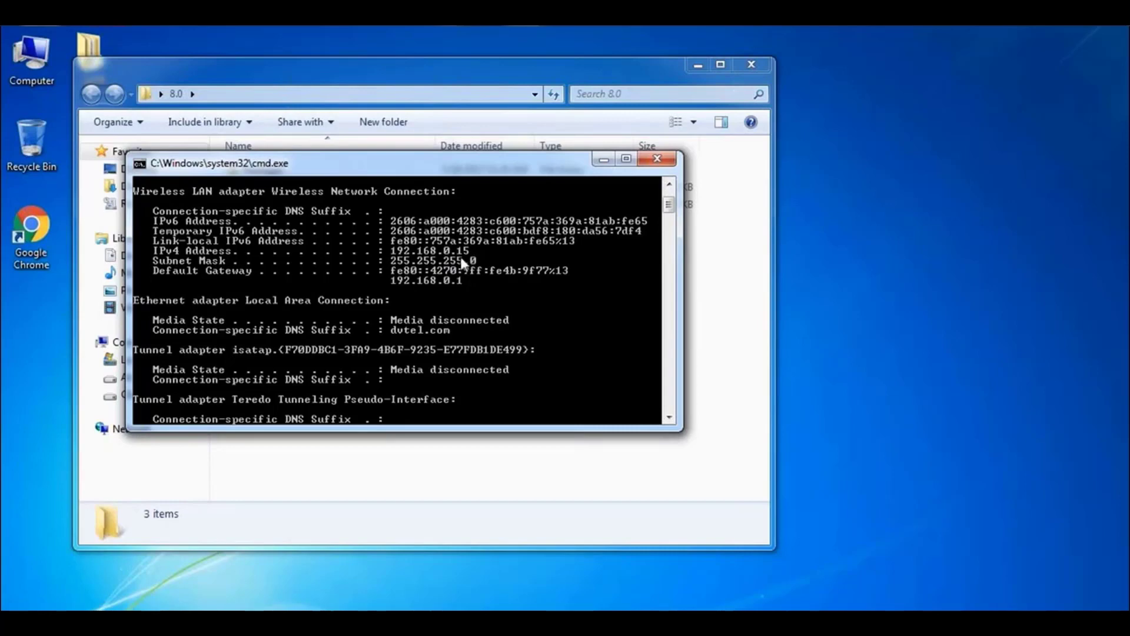
click(605, 160)
Stop the Windows Firewall service and set its startup type to Disabled.
click(263, 605)
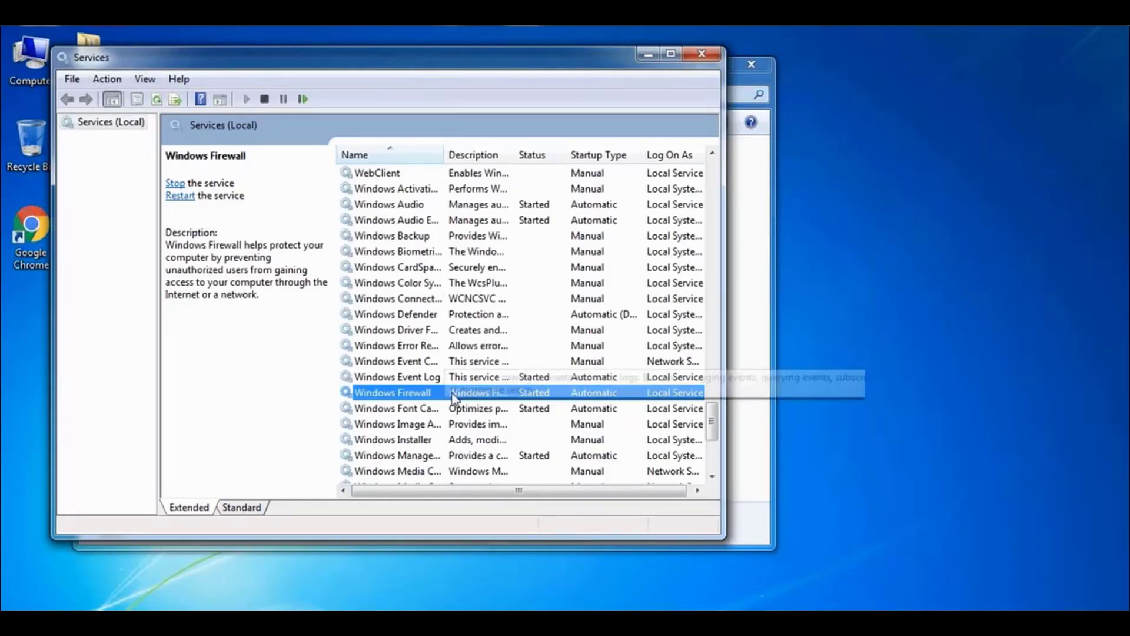
right_click(437, 397)
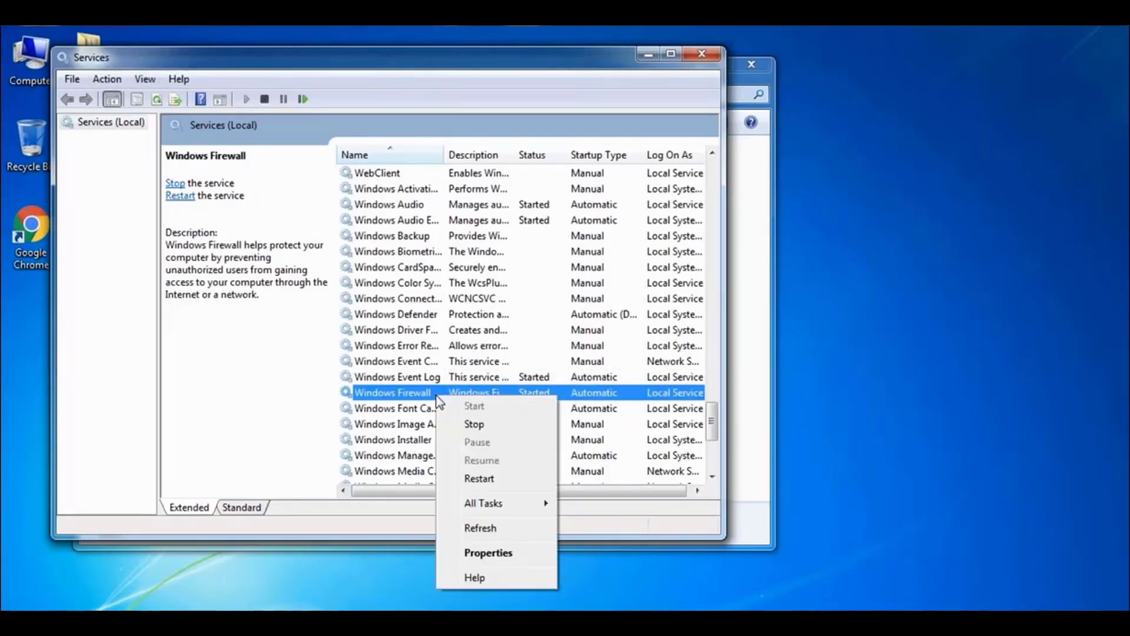
click(471, 554)
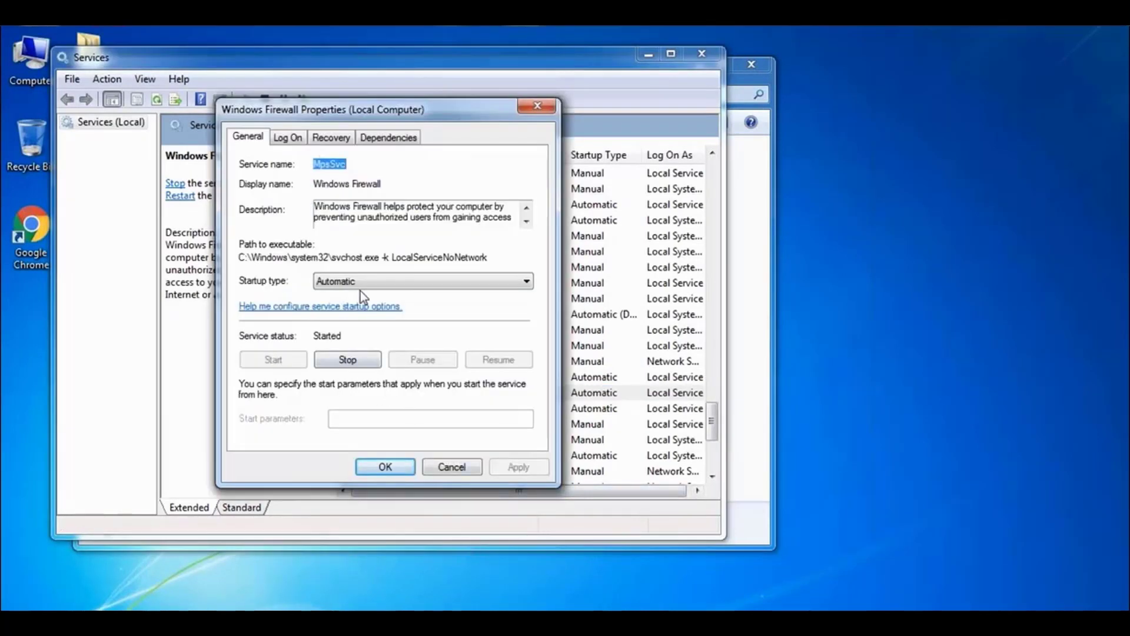
click(360, 288)
click(344, 330)
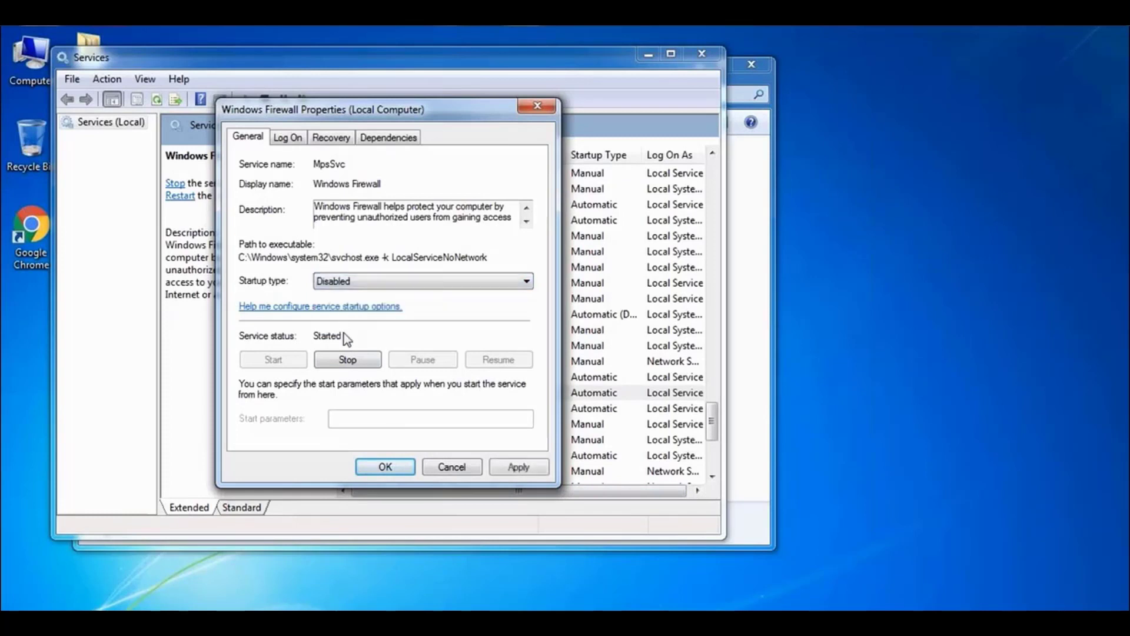
click(347, 359)
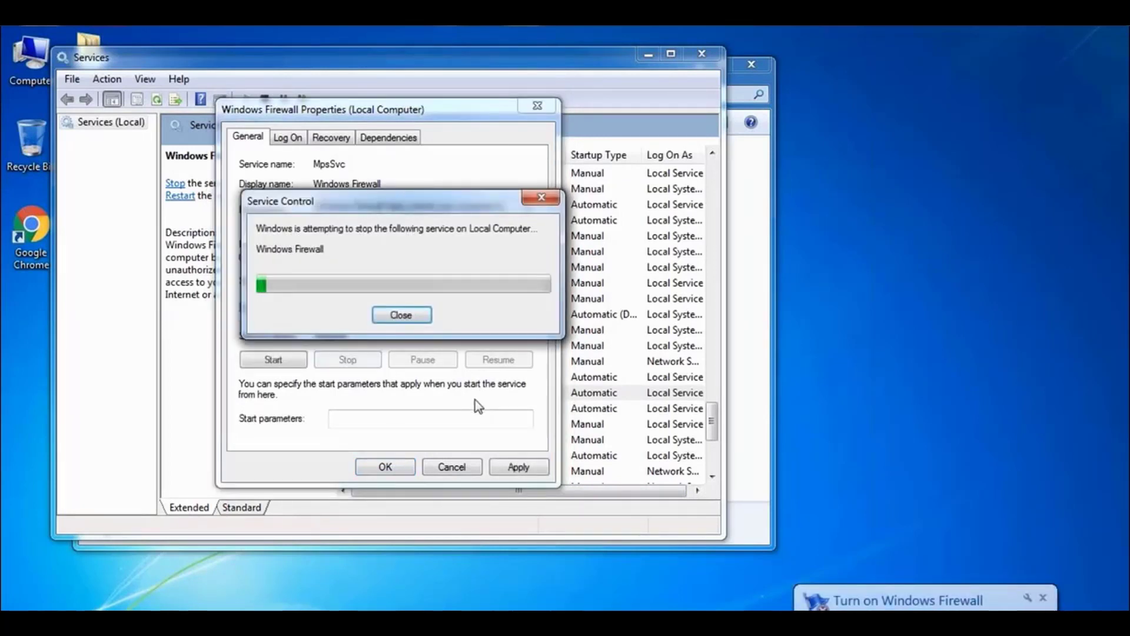
click(1043, 597)
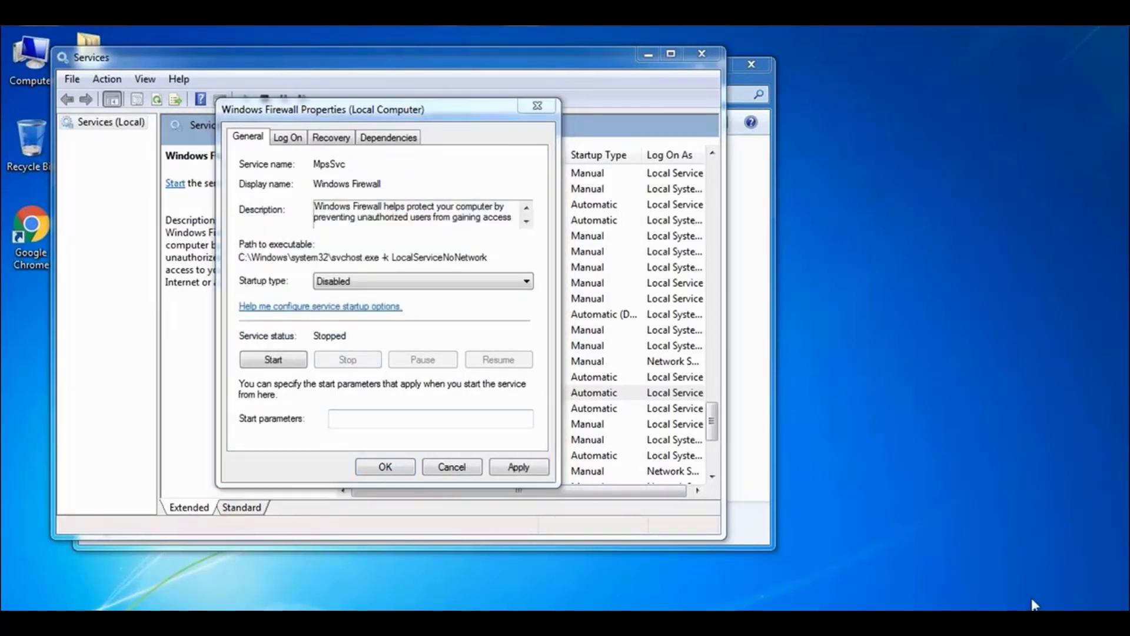
click(510, 468)
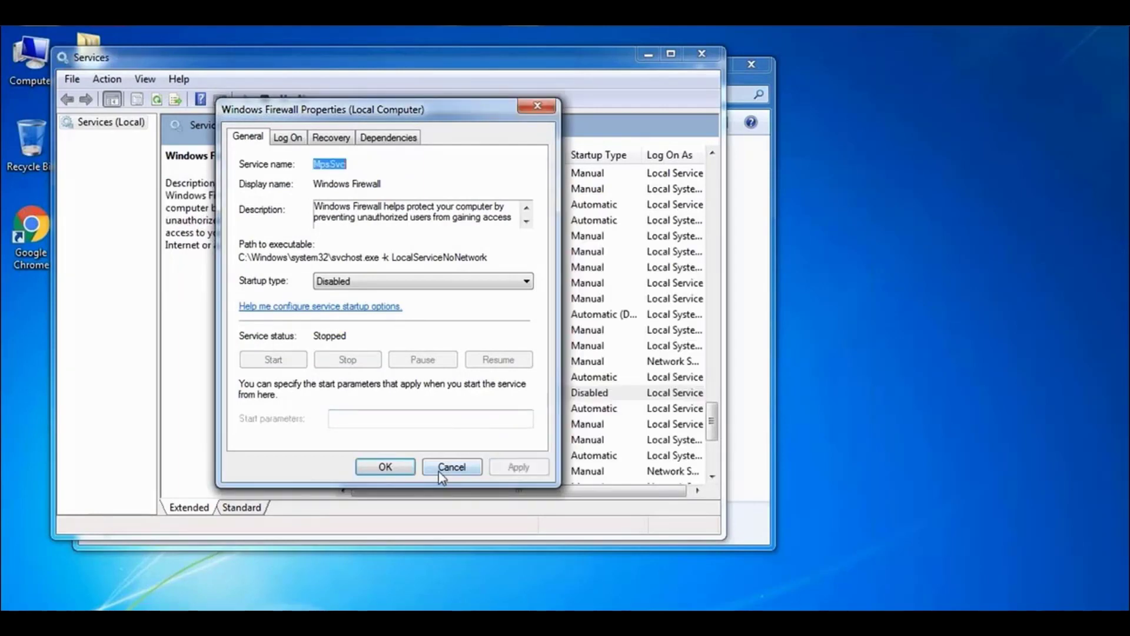
click(403, 467)
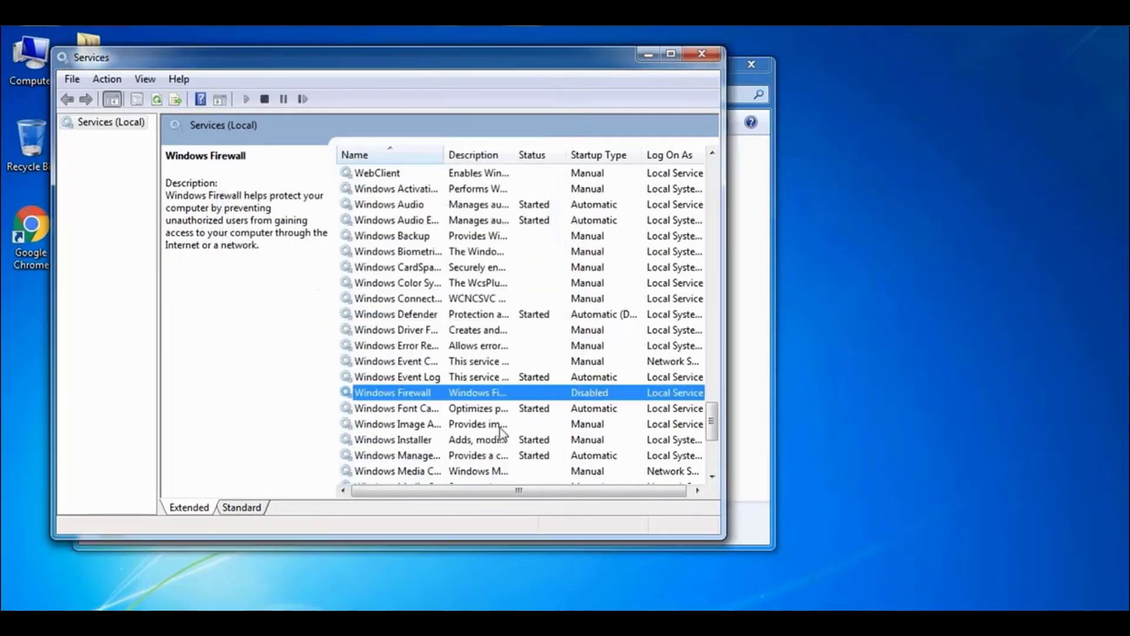
Close Services and run Latitude_8.0.0.exe, accepting the extraction folder and the .NET 4.5.2 install.
click(702, 54)
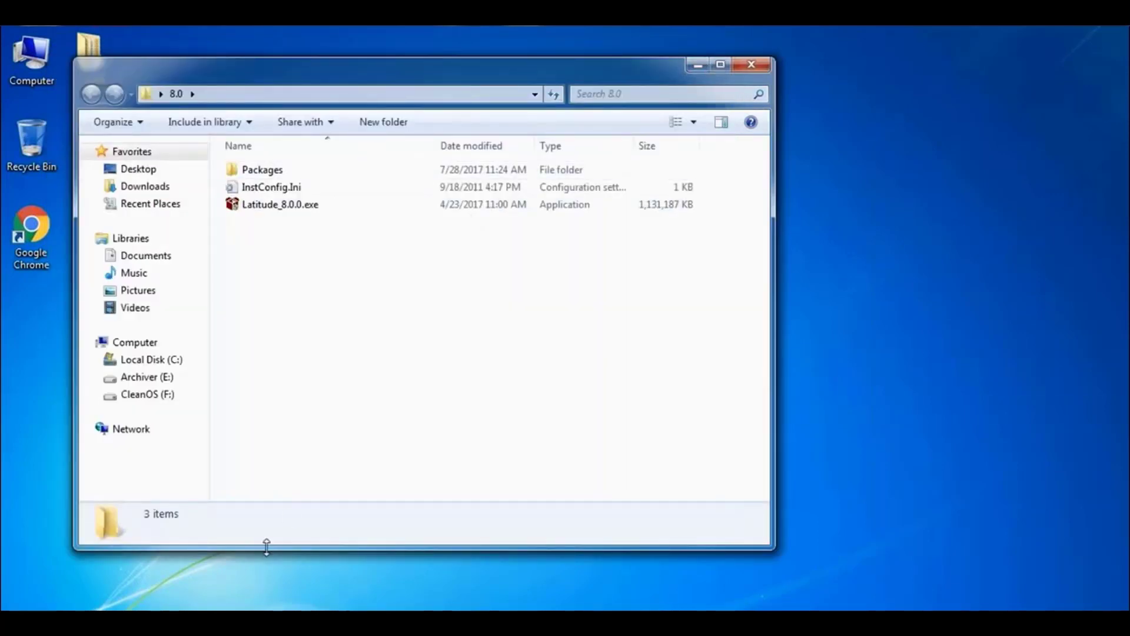
click(262, 206)
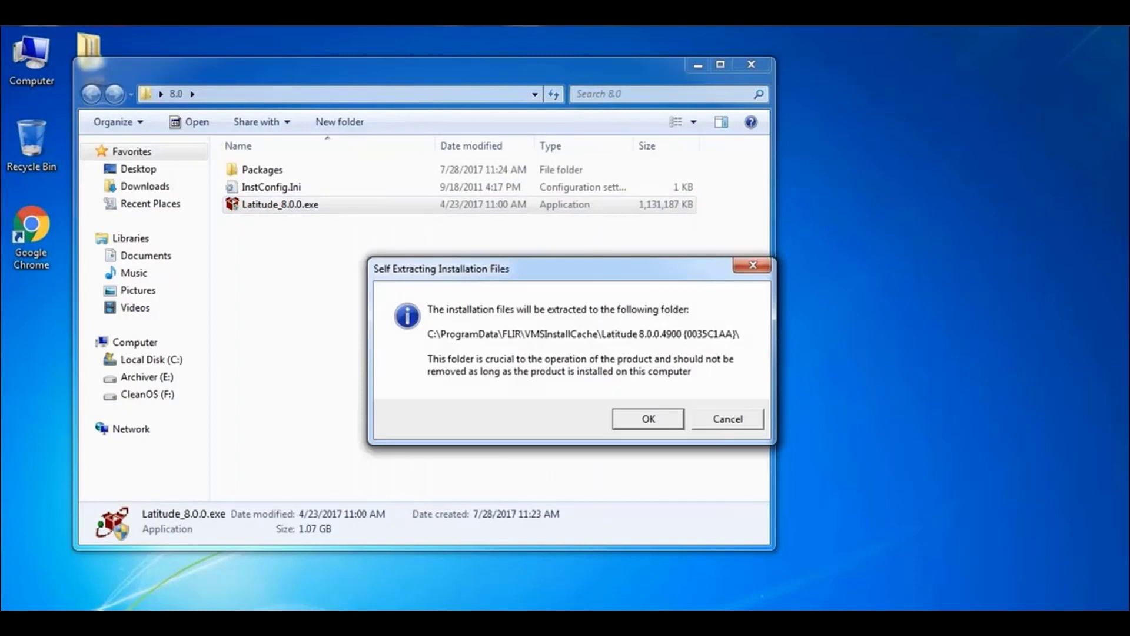
drag(621, 271, 591, 234)
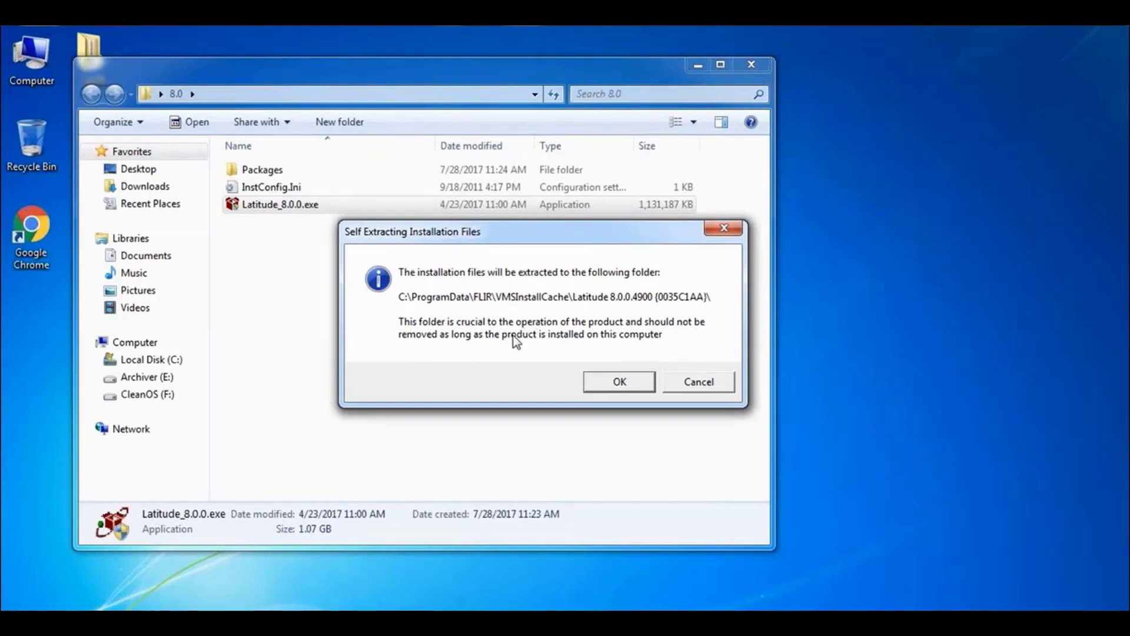
click(610, 391)
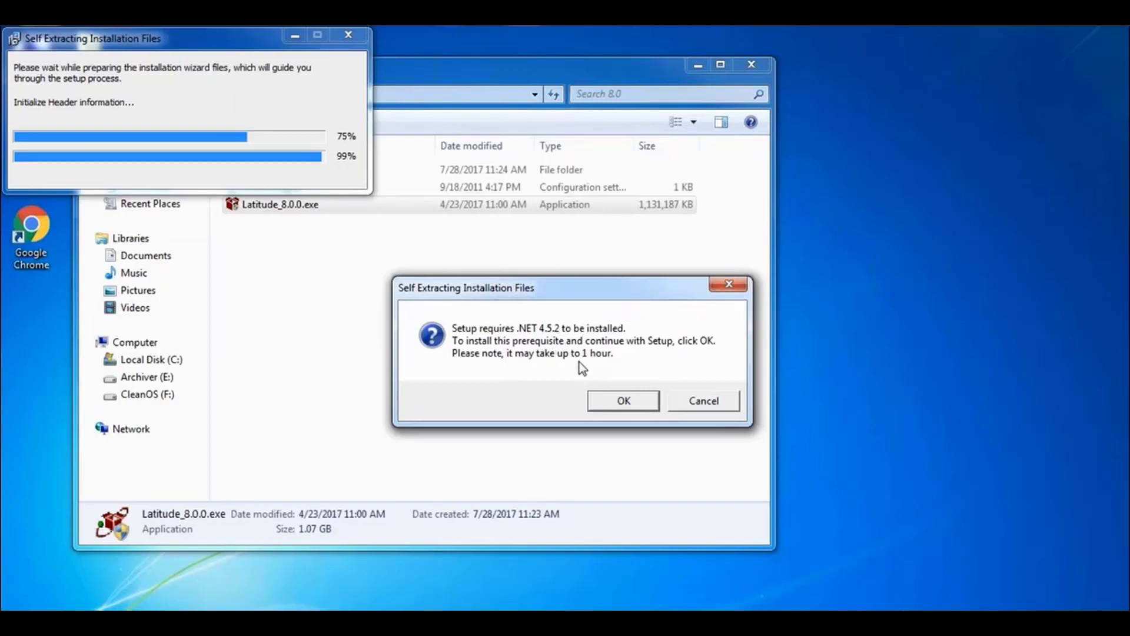
click(618, 401)
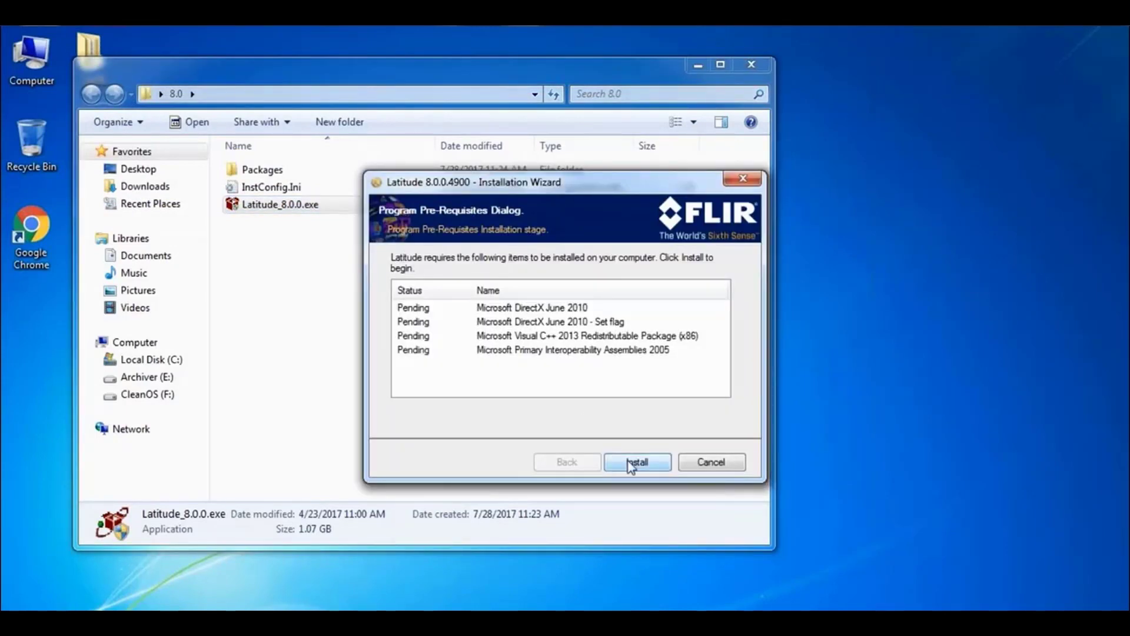
Install the listed prerequisites and wait for the Latitude 8.0.0 Welcome page.
click(632, 463)
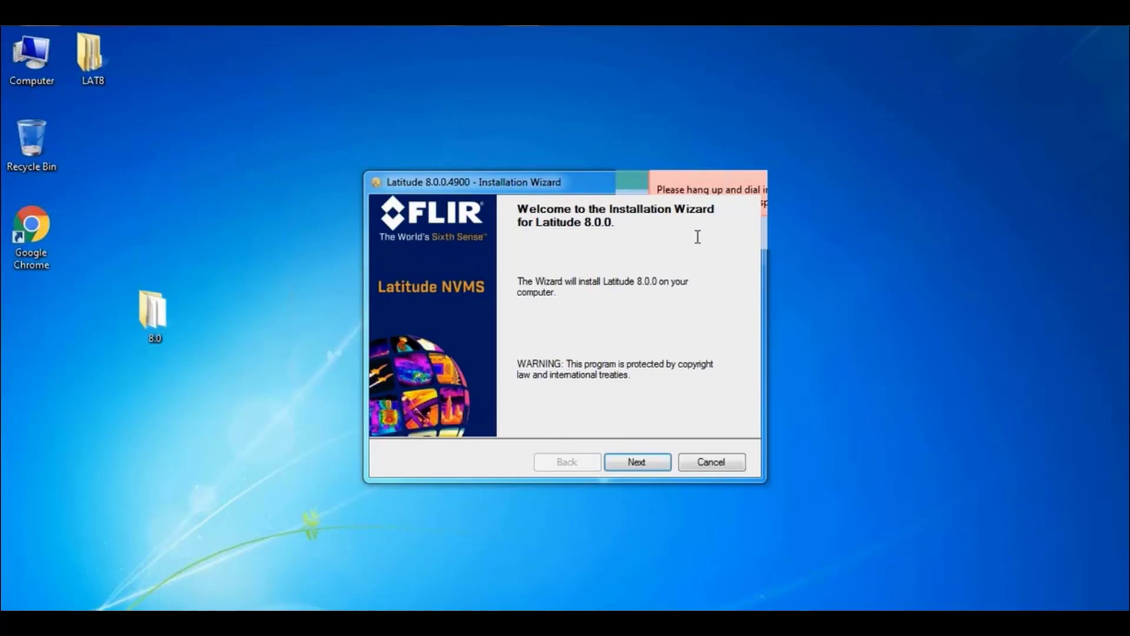
Accept the license, keeping C:\Program Files\FLIR\Latitude as destination and English as language.
click(627, 462)
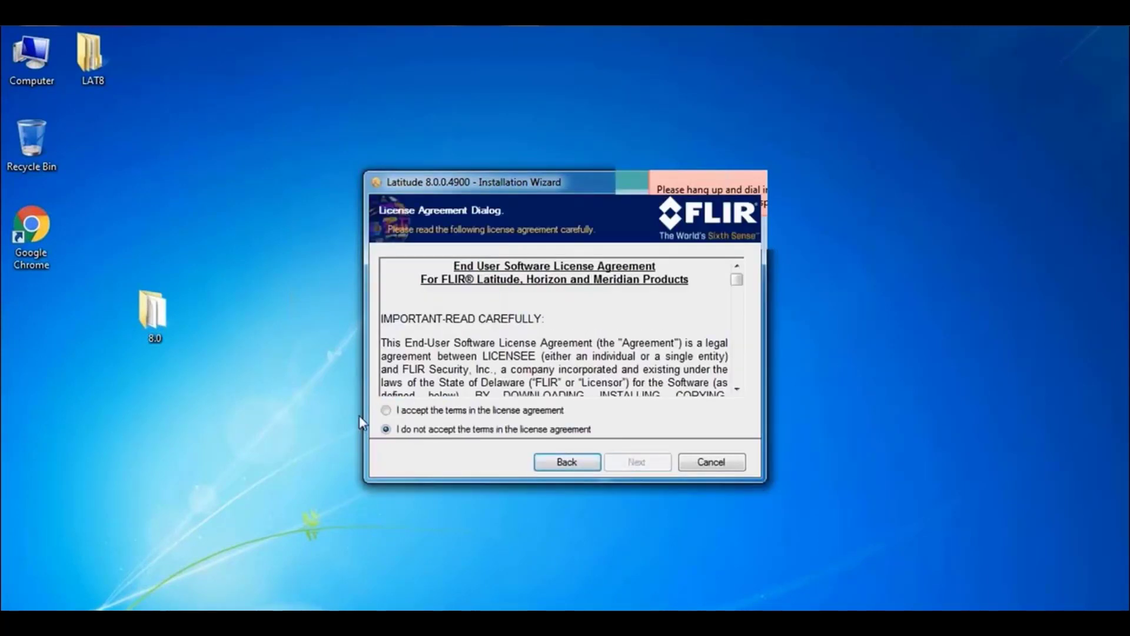
click(386, 410)
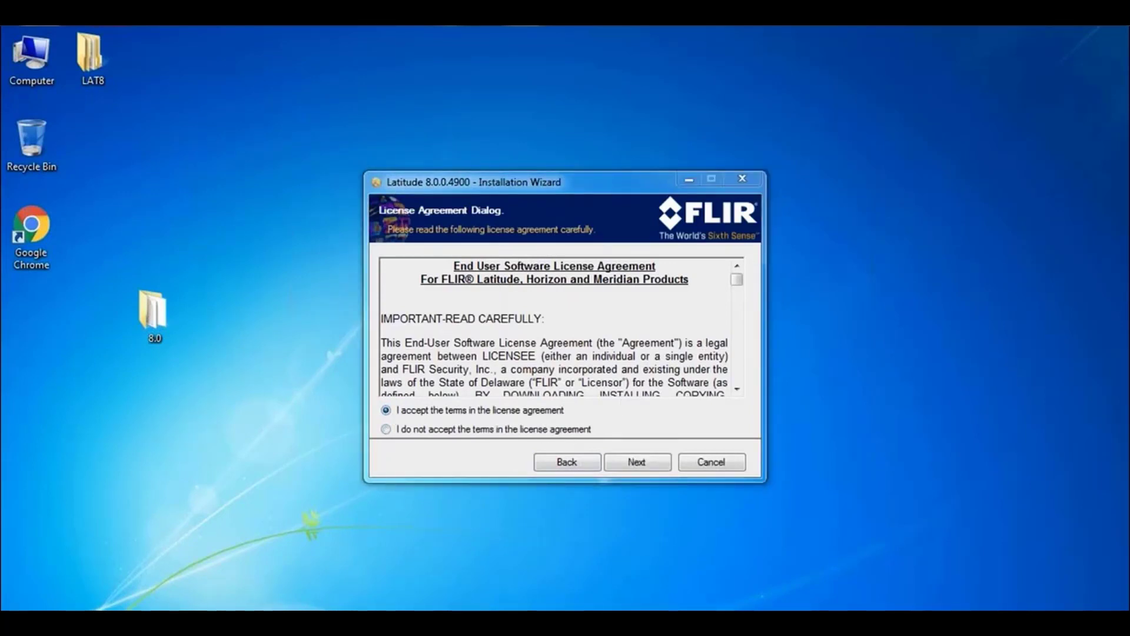
click(636, 463)
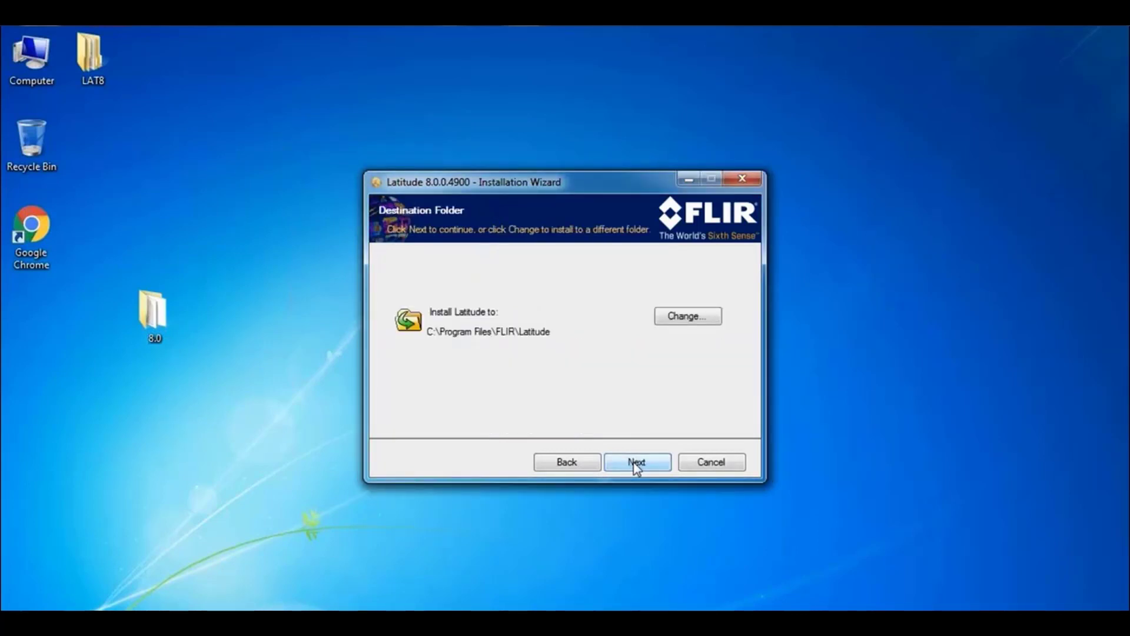
click(636, 463)
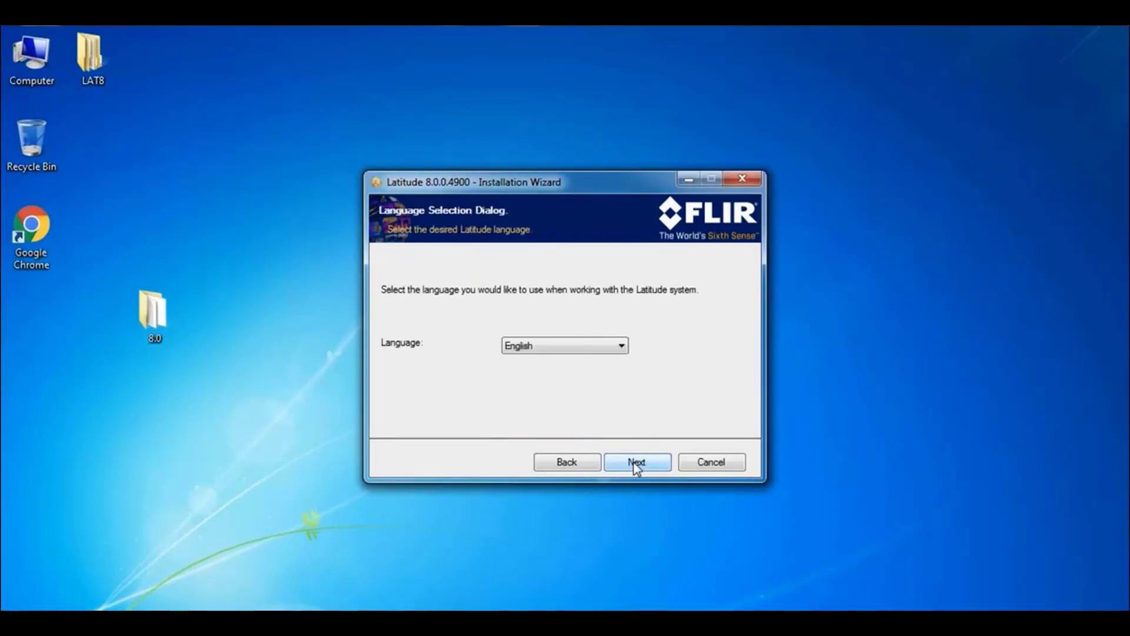
click(622, 346)
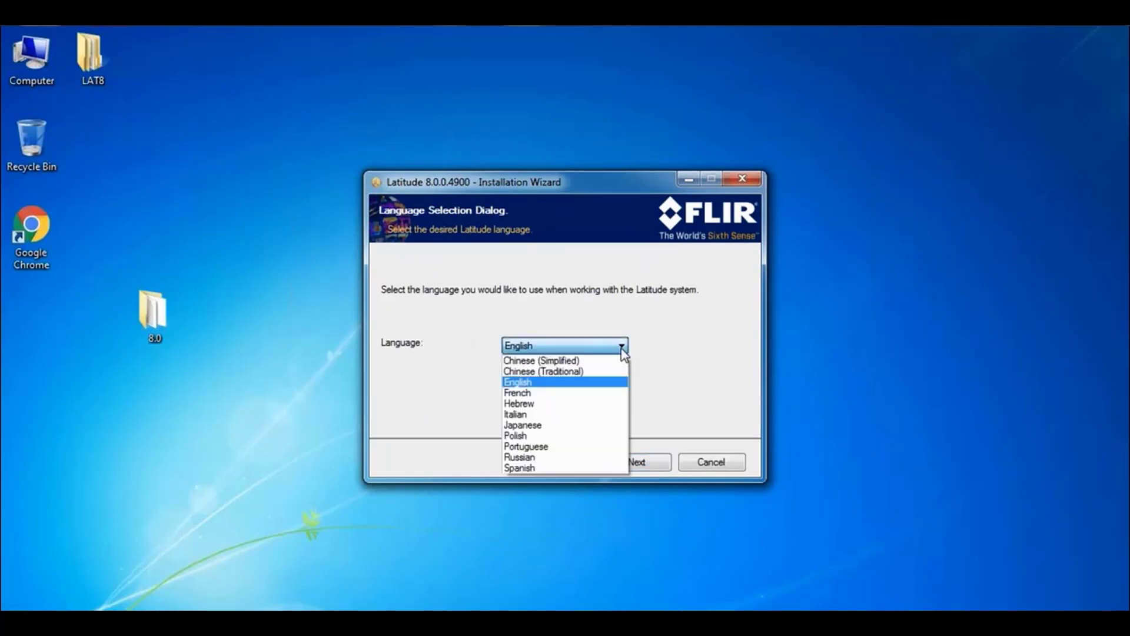
click(621, 347)
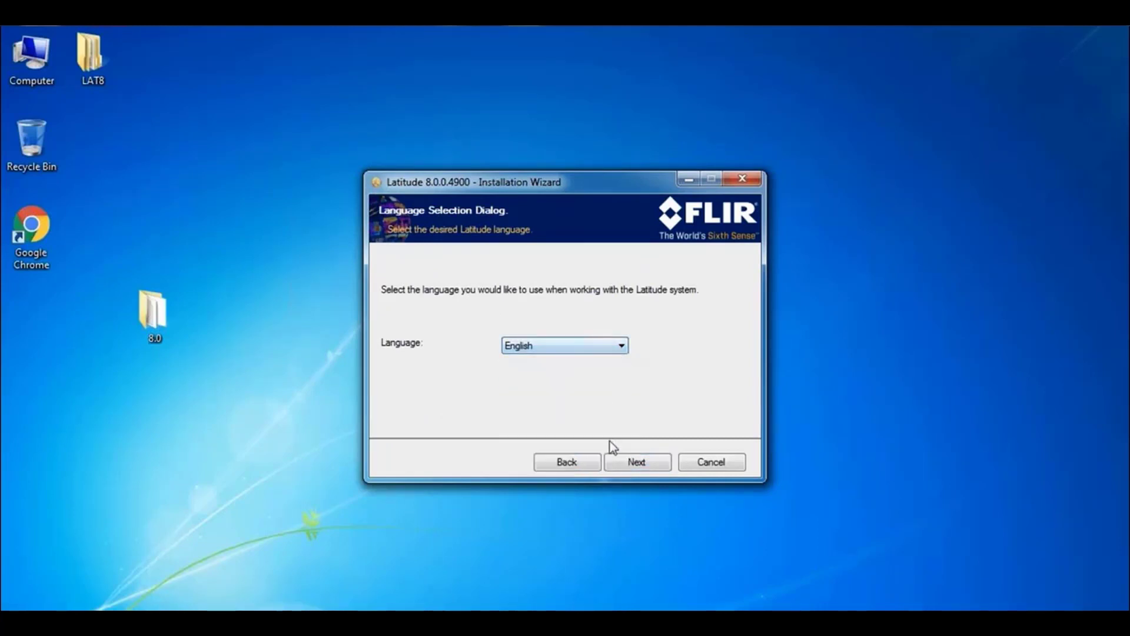
click(634, 465)
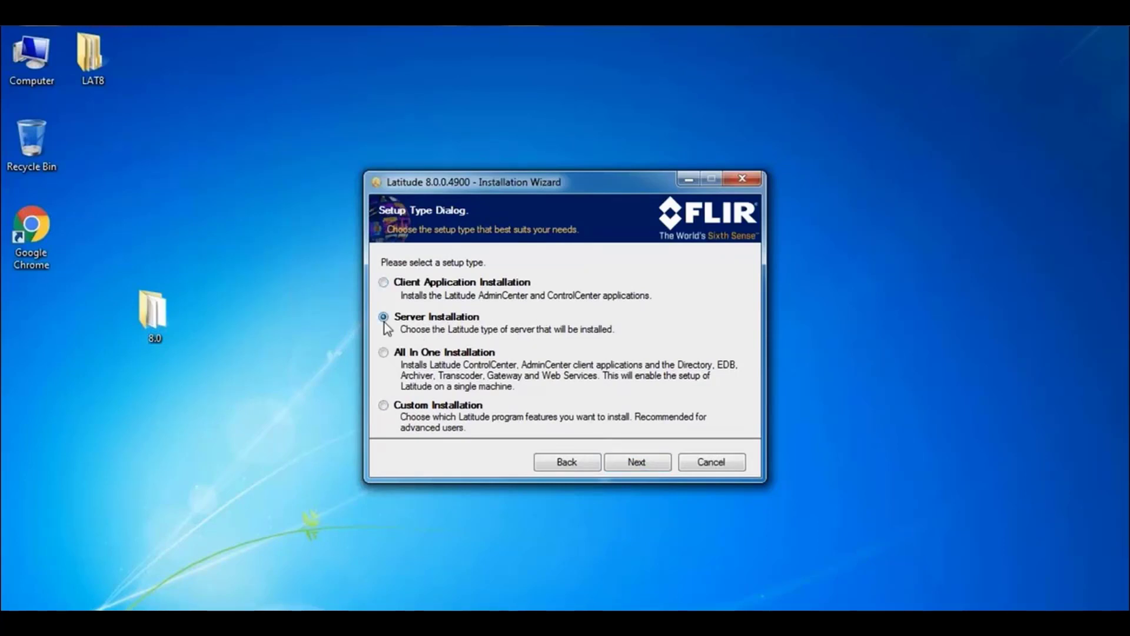
Try the Server and All In One setup types, then go with Custom Installation.
click(635, 462)
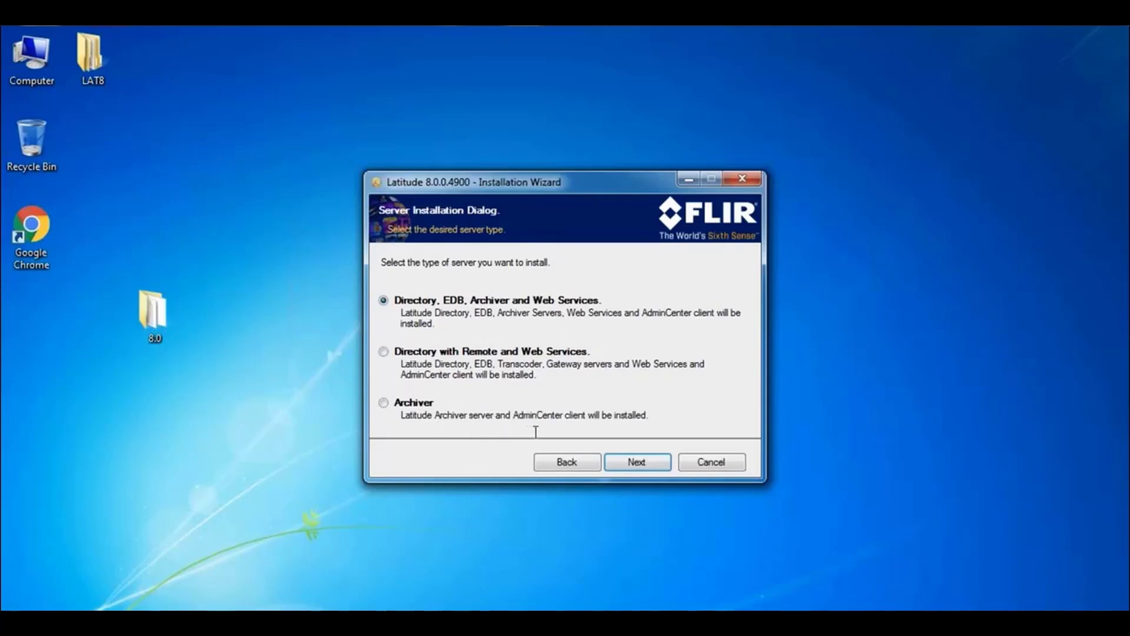
click(567, 462)
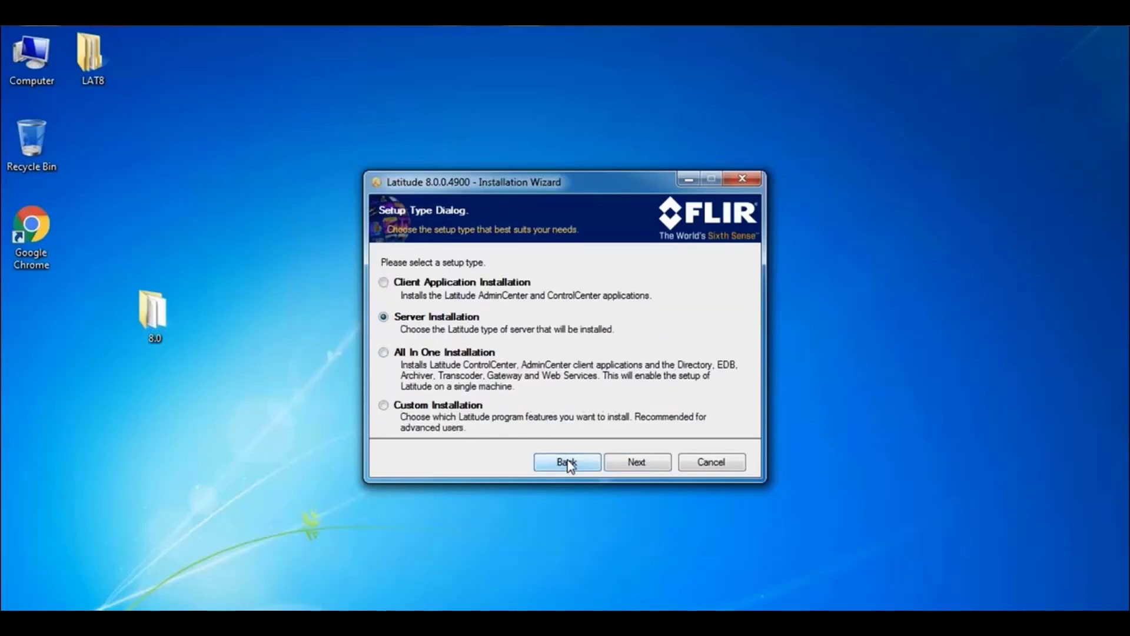
click(383, 353)
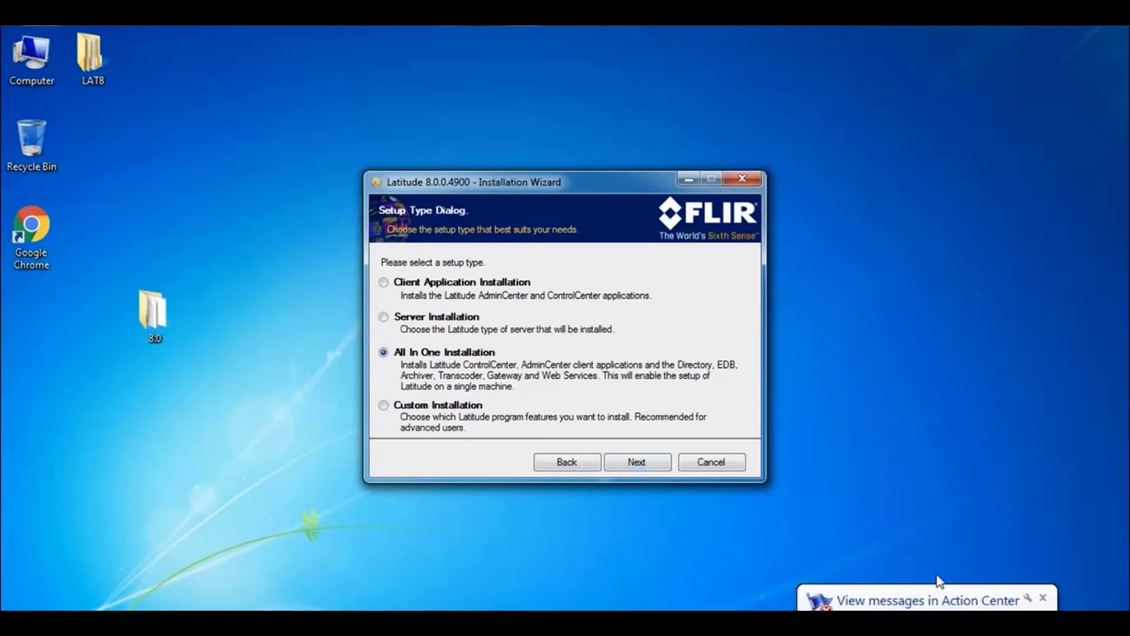
click(1032, 601)
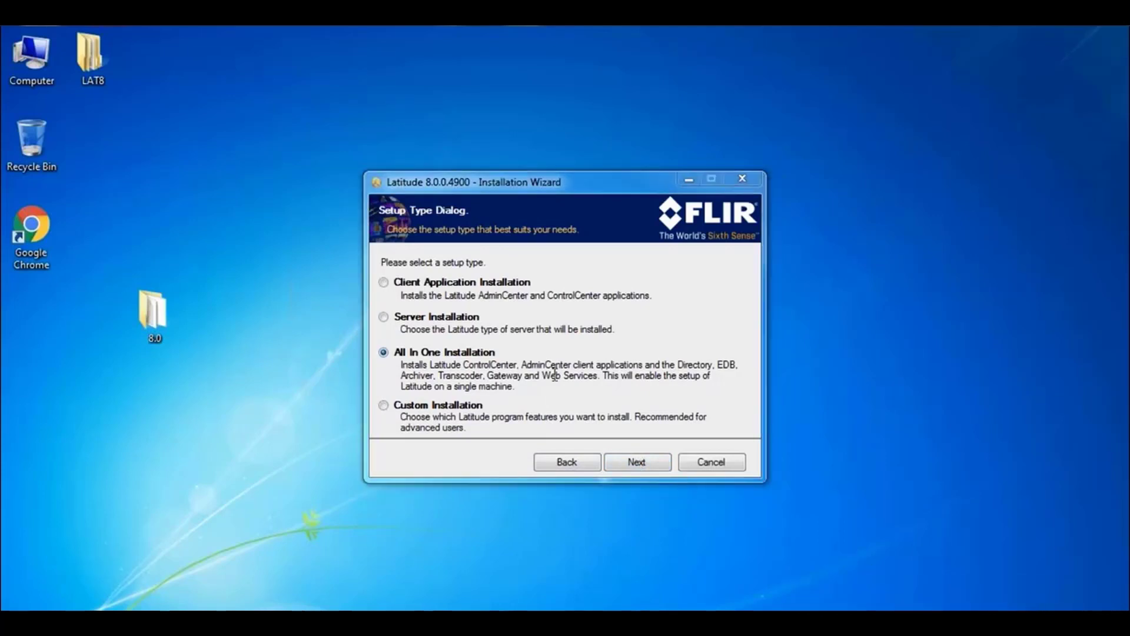
click(383, 354)
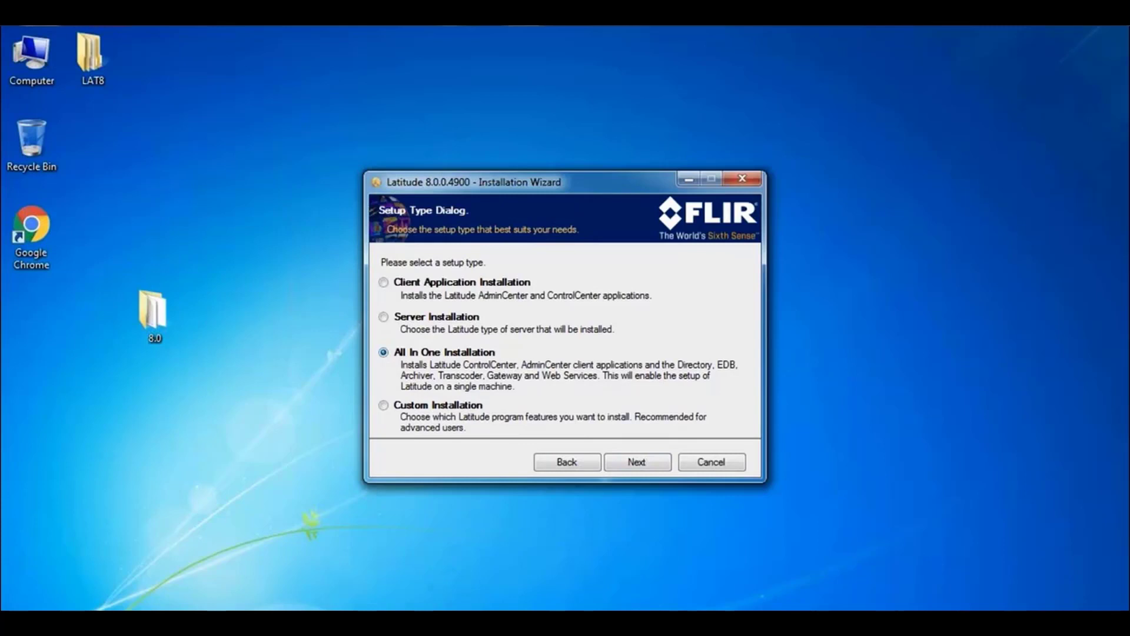
click(636, 462)
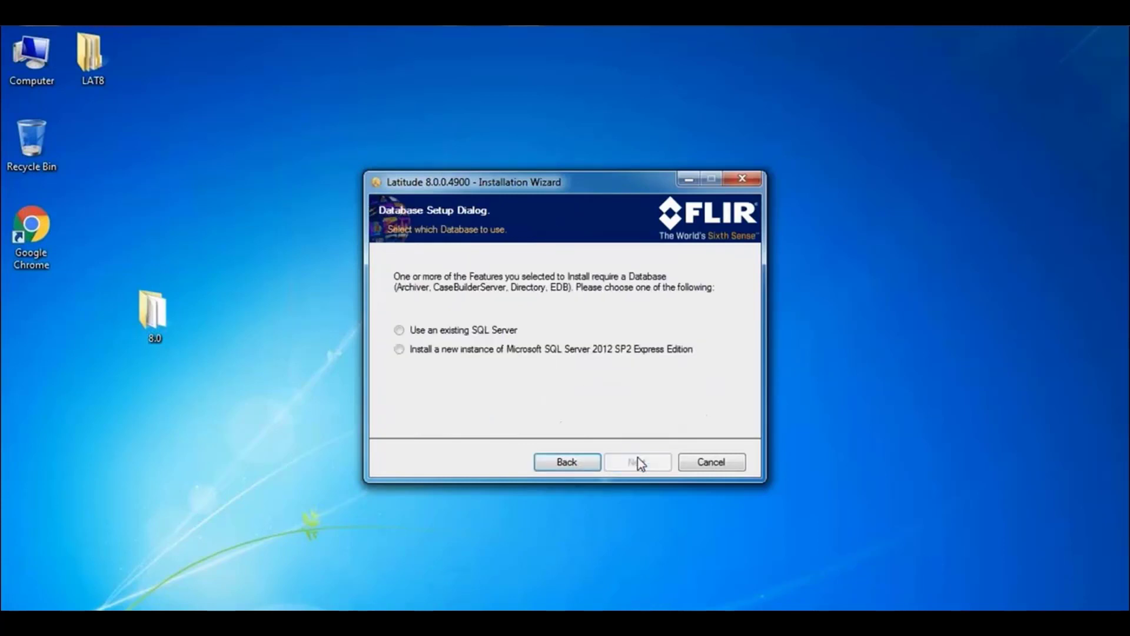
click(569, 462)
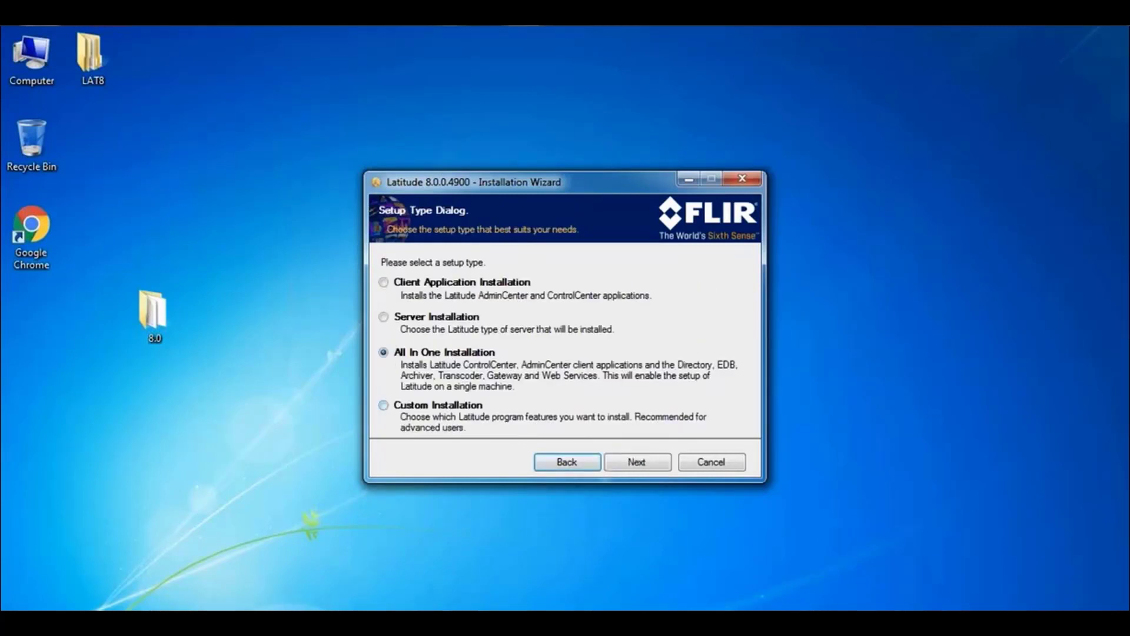
click(383, 406)
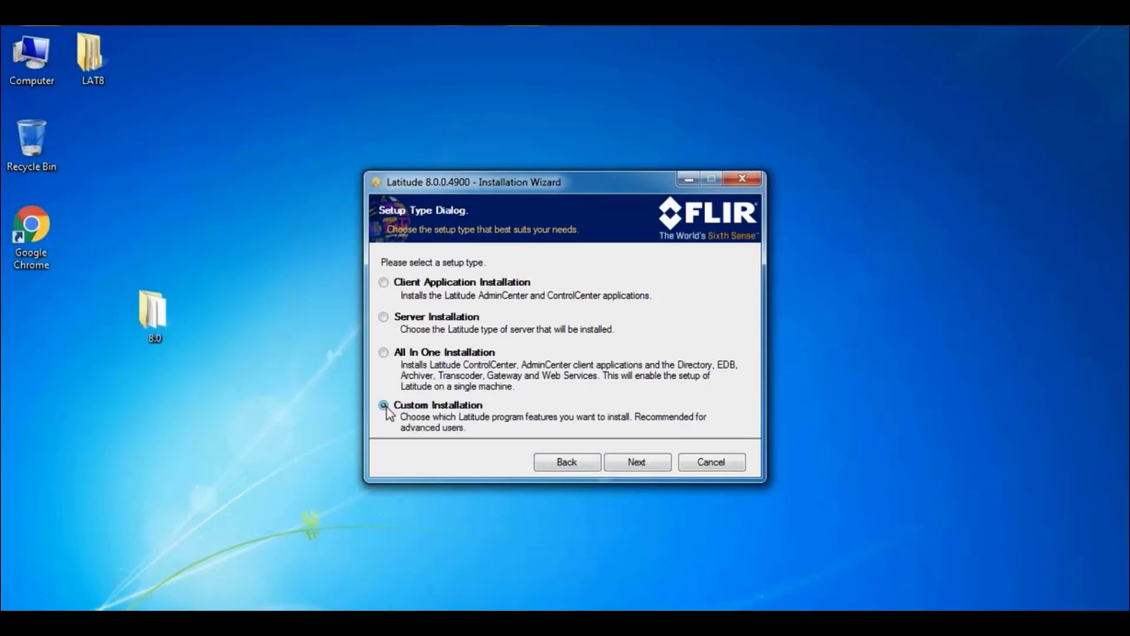
click(645, 463)
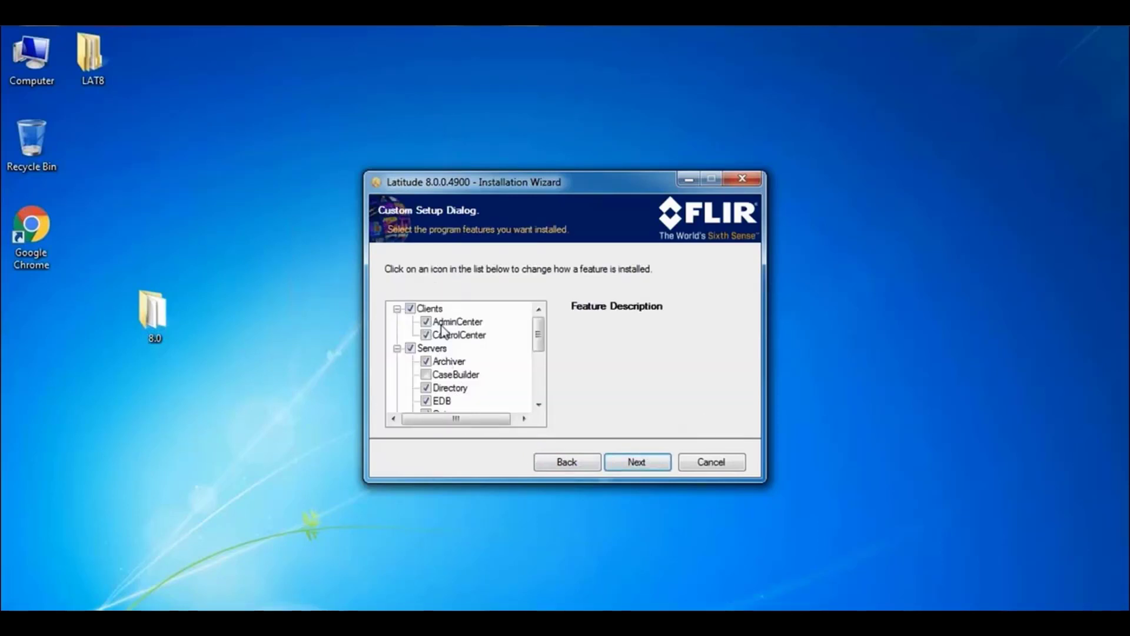
Keep Gateway, Transcoder and Web Services with all sub-features included in the custom setup.
mouse_move(530, 341)
mouse_down()
mouse_move(536, 381)
mouse_move(538, 331)
mouse_up()
click(538, 405)
click(538, 405)
click(539, 405)
click(538, 405)
click(538, 405)
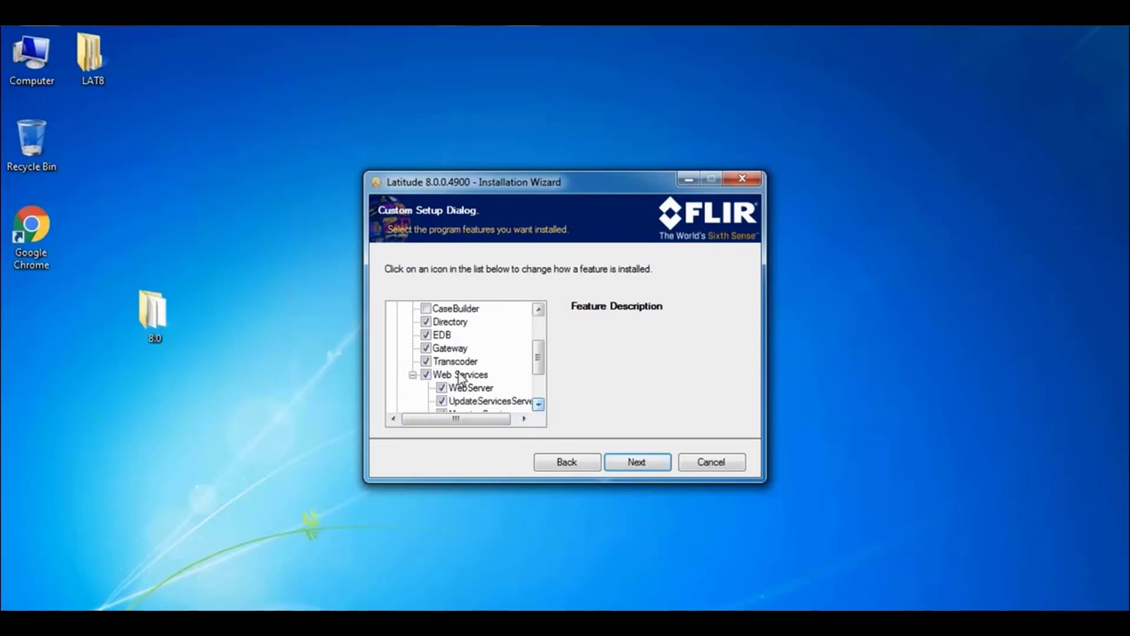
click(430, 349)
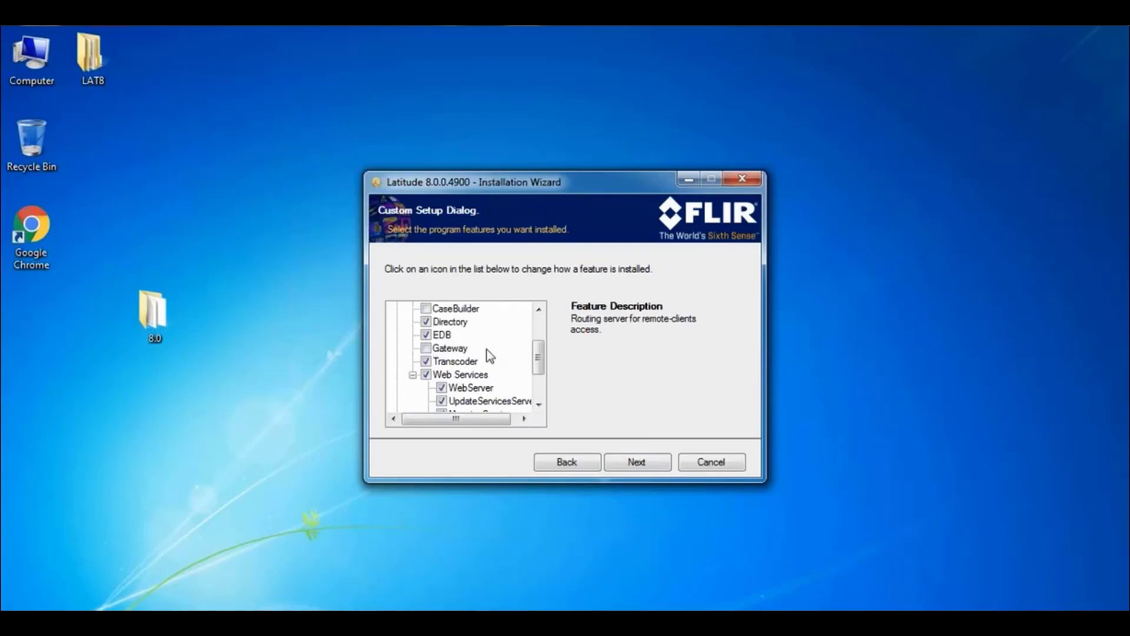
click(427, 349)
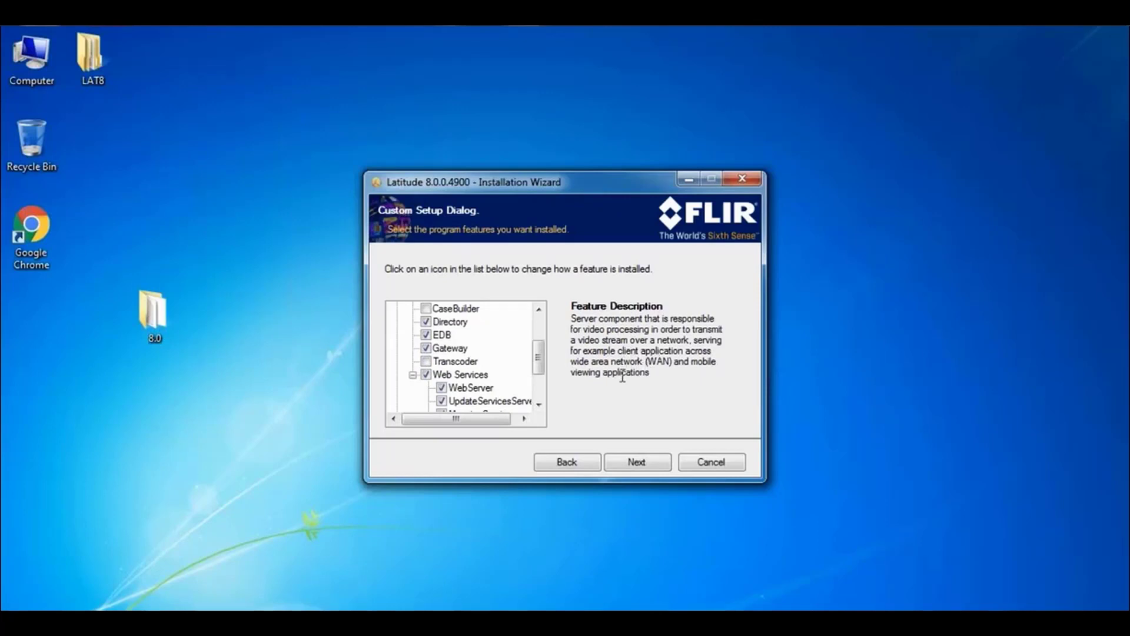
click(426, 361)
click(426, 374)
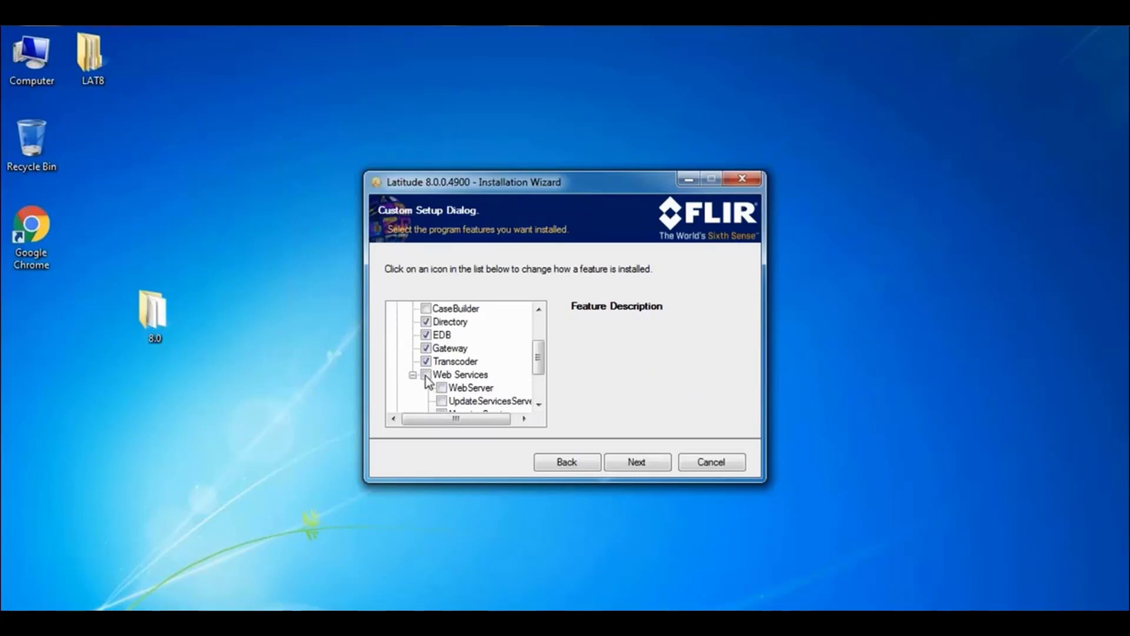
click(426, 375)
Review the Transcoder and Web Services descriptions and leave Mentor excluded before continuing.
click(457, 365)
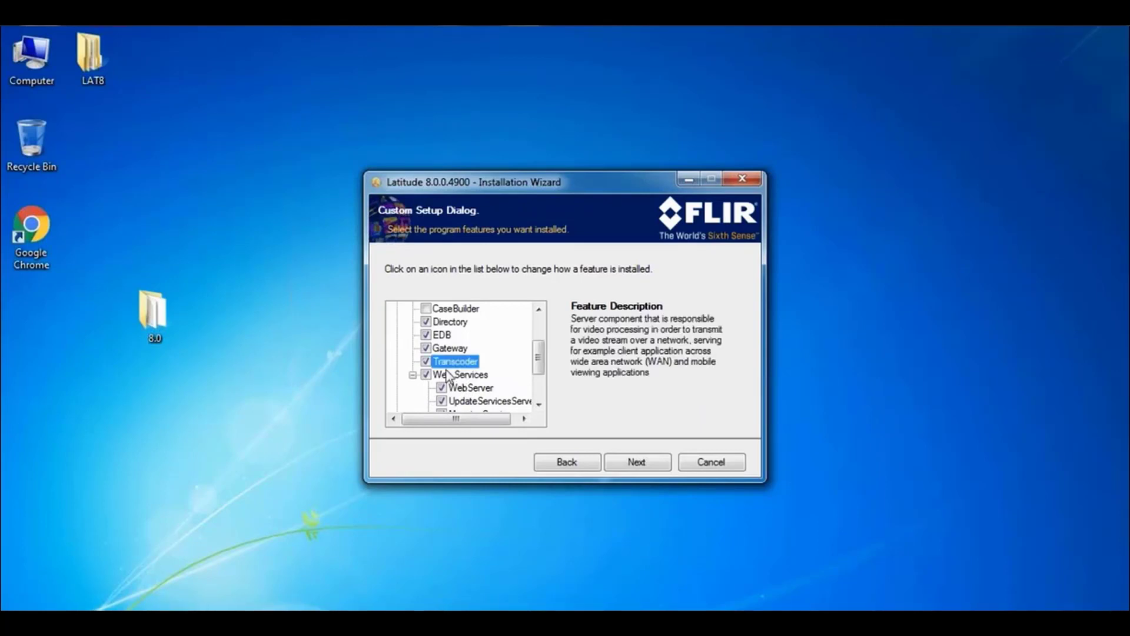
click(464, 377)
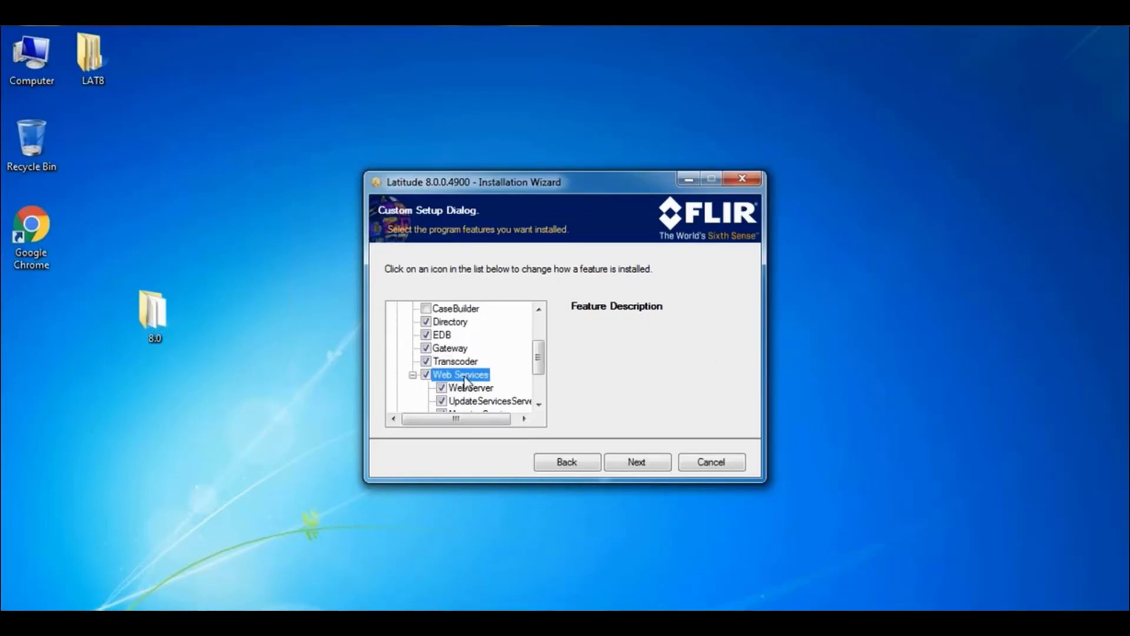
drag(538, 360, 539, 383)
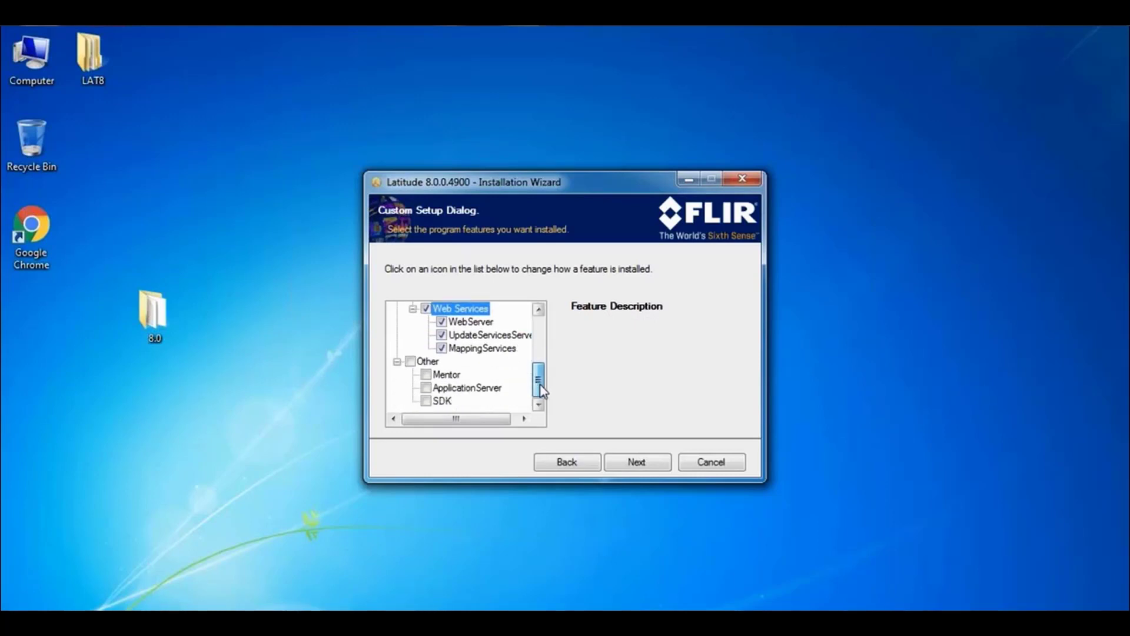
click(426, 375)
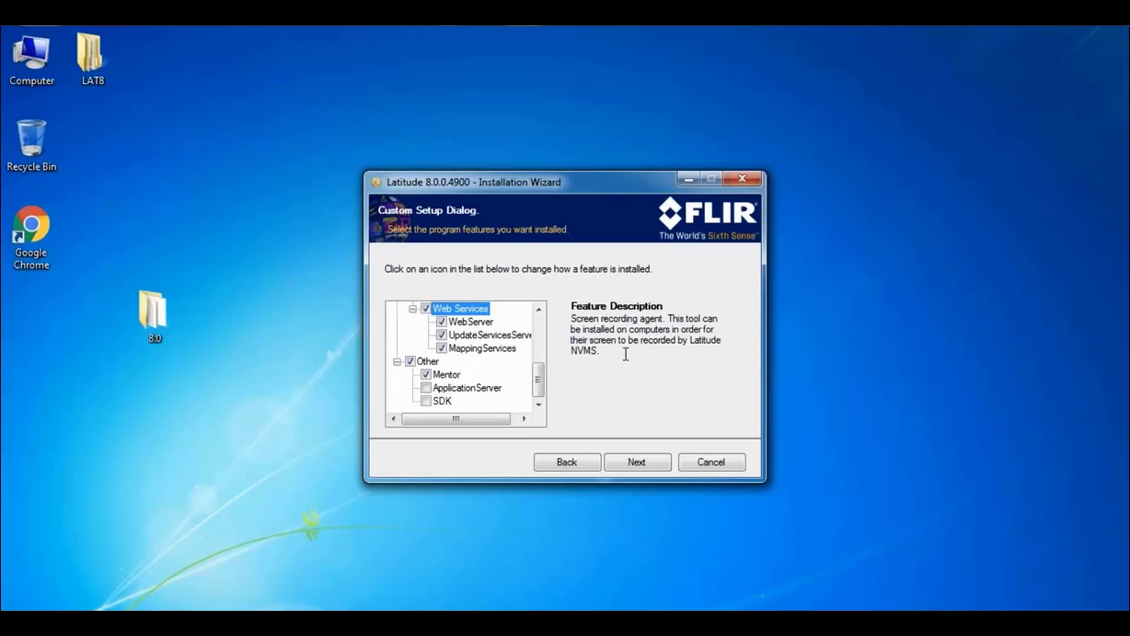
click(426, 375)
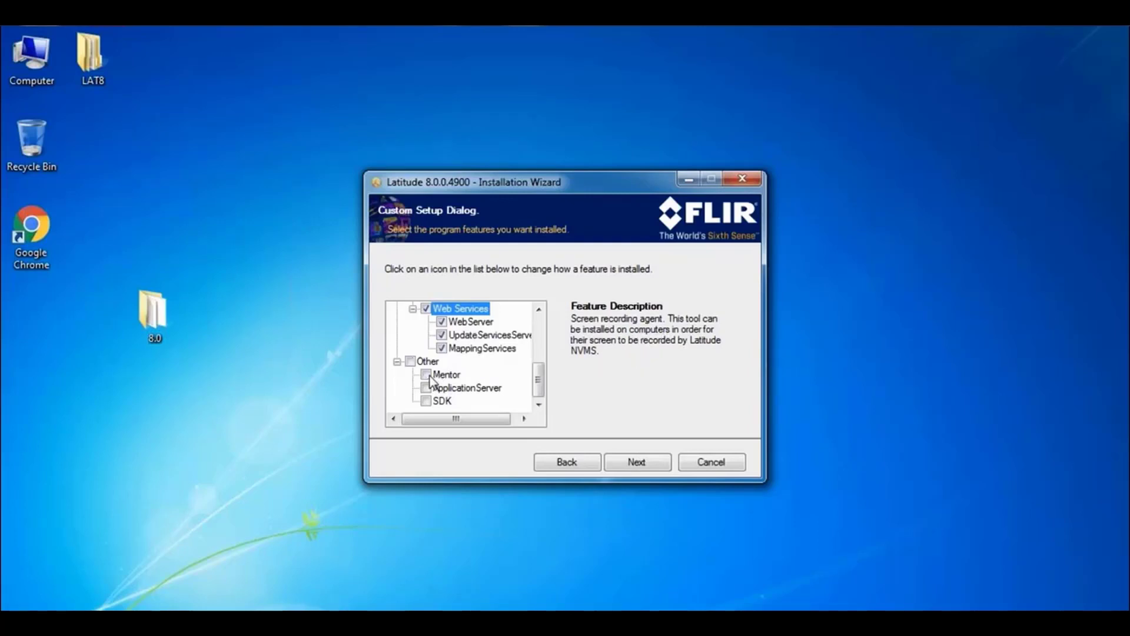
click(637, 461)
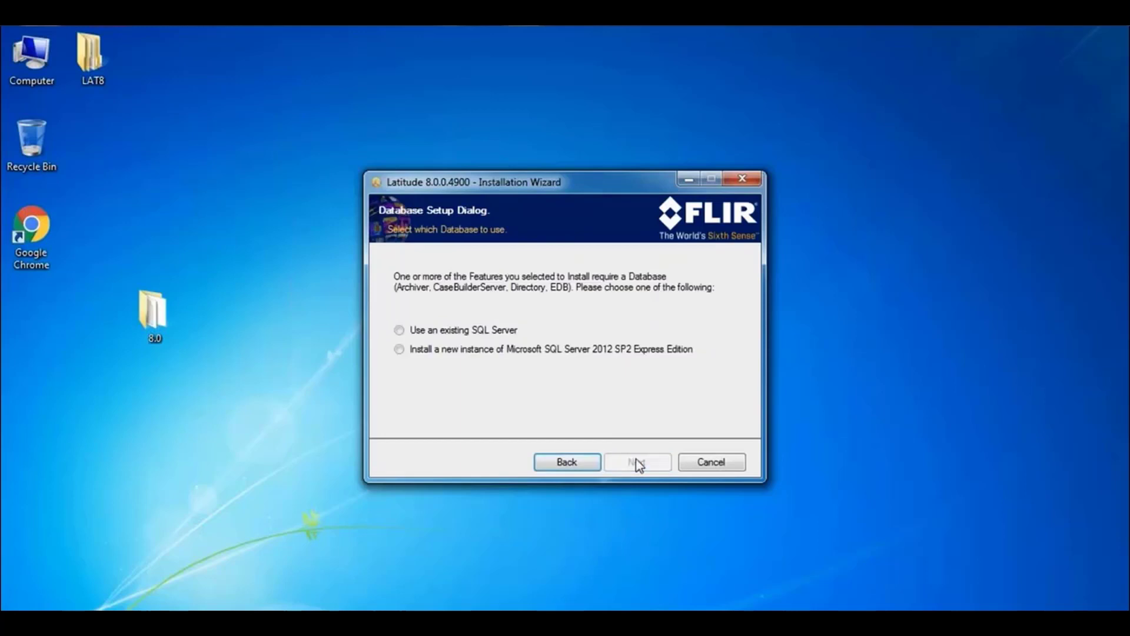
Choose a new Microsoft SQL Server 2012 SP2 Express instance rather than an existing server.
click(400, 331)
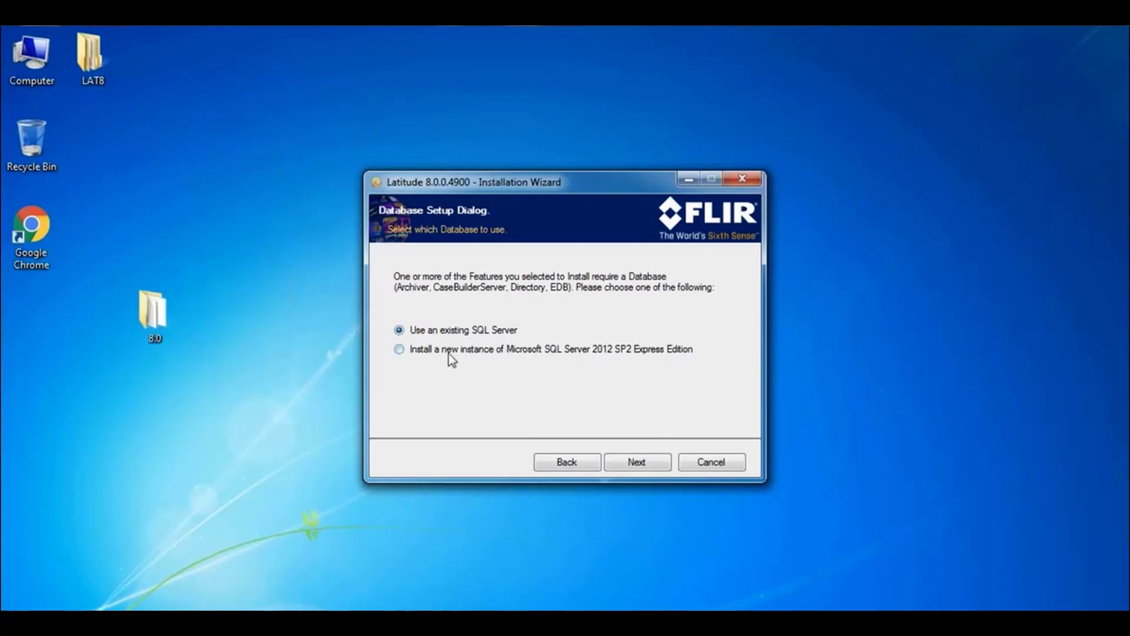
click(400, 349)
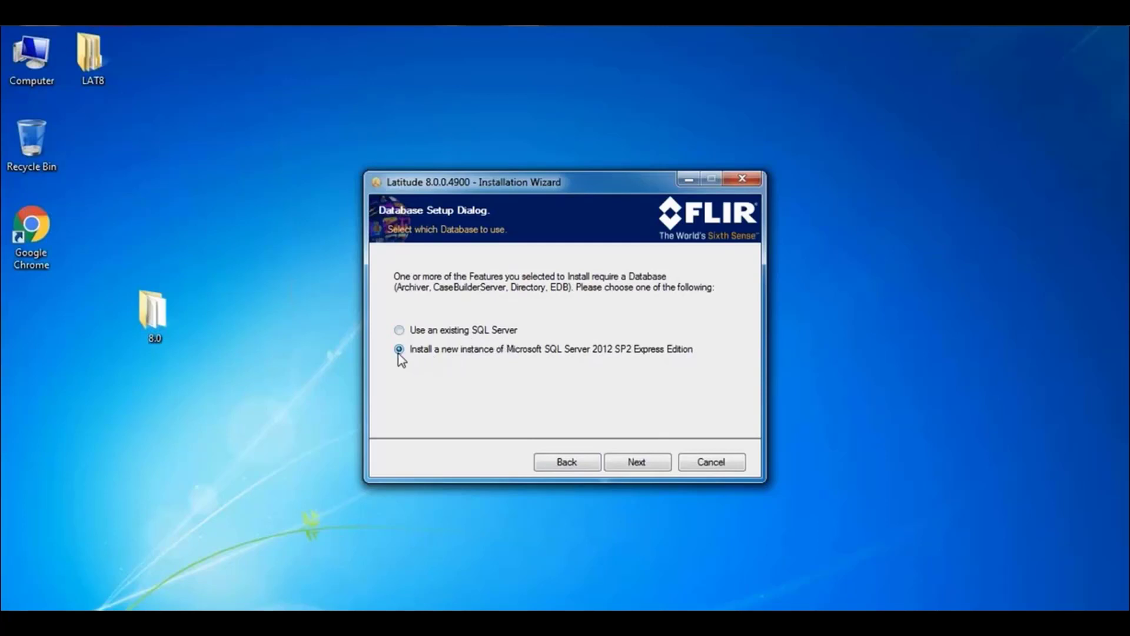
click(640, 459)
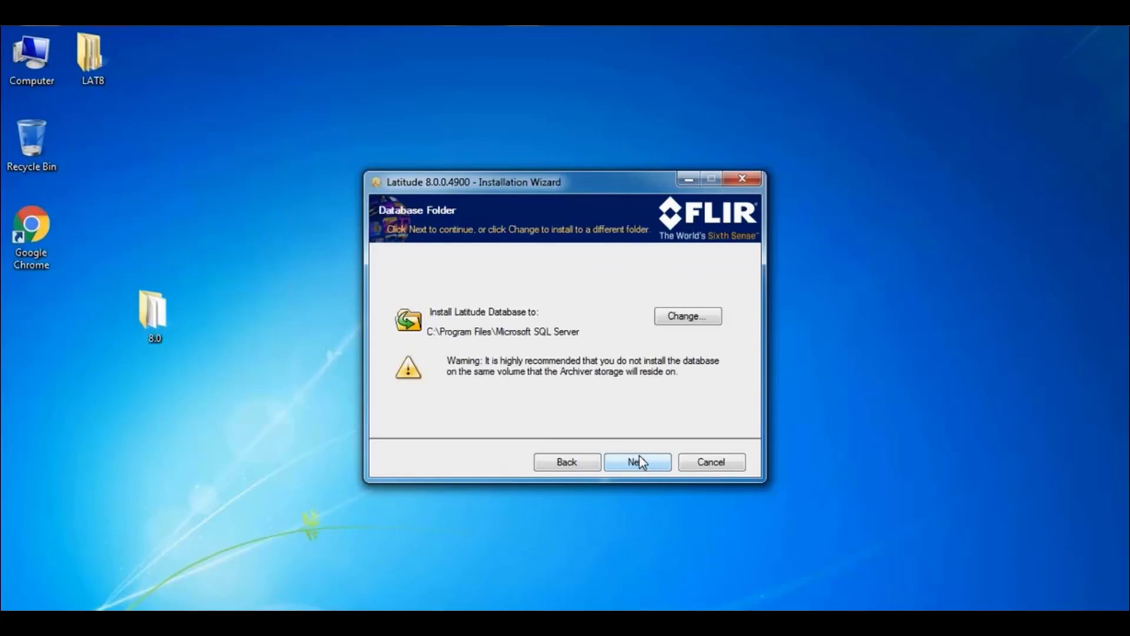
Keep the default database folder and multicast address, then install Latitude and its prerequisites.
click(640, 462)
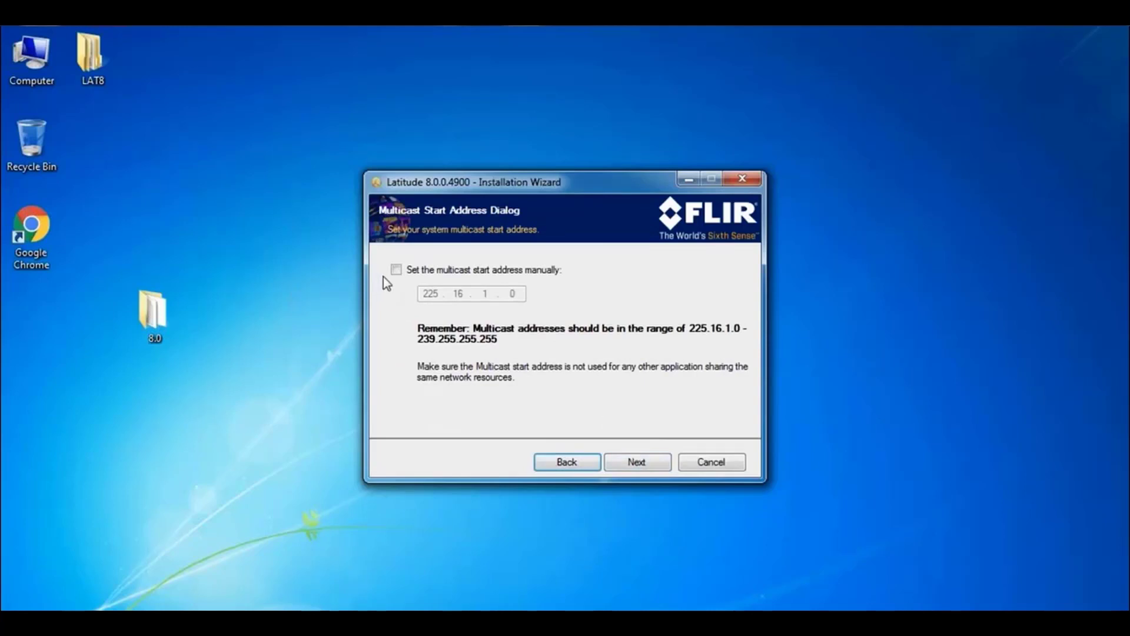
click(638, 464)
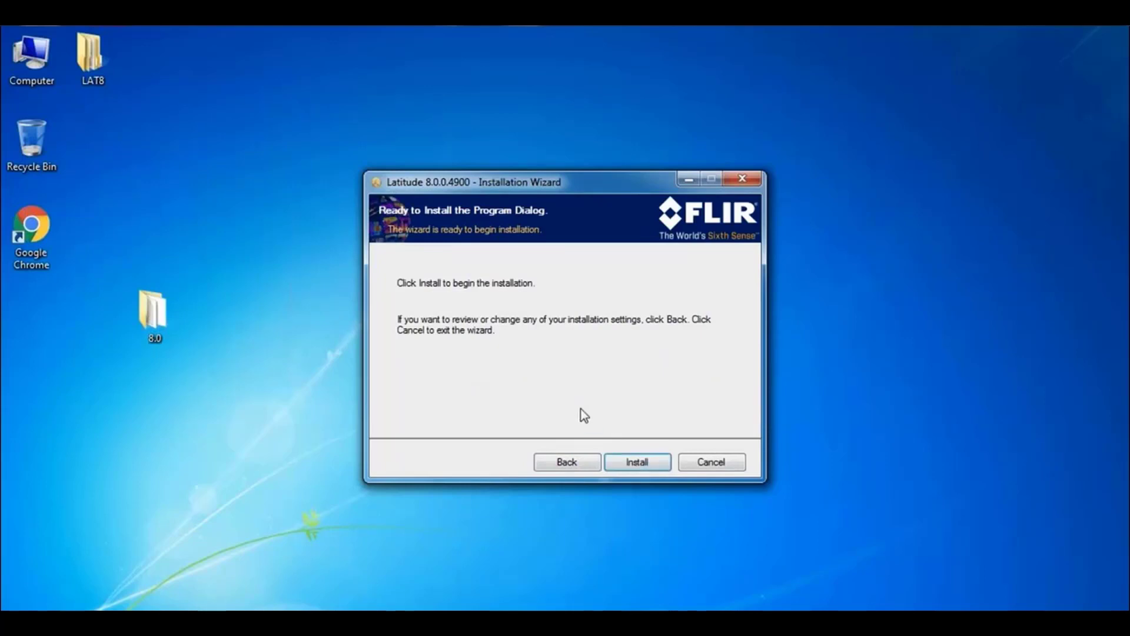
click(629, 462)
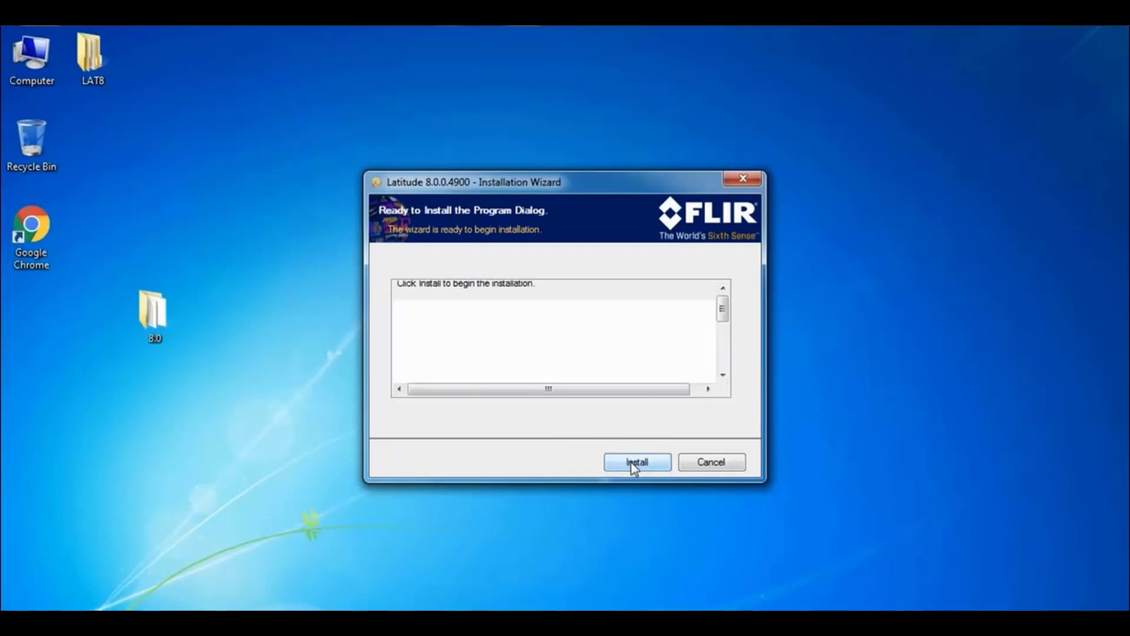
click(630, 461)
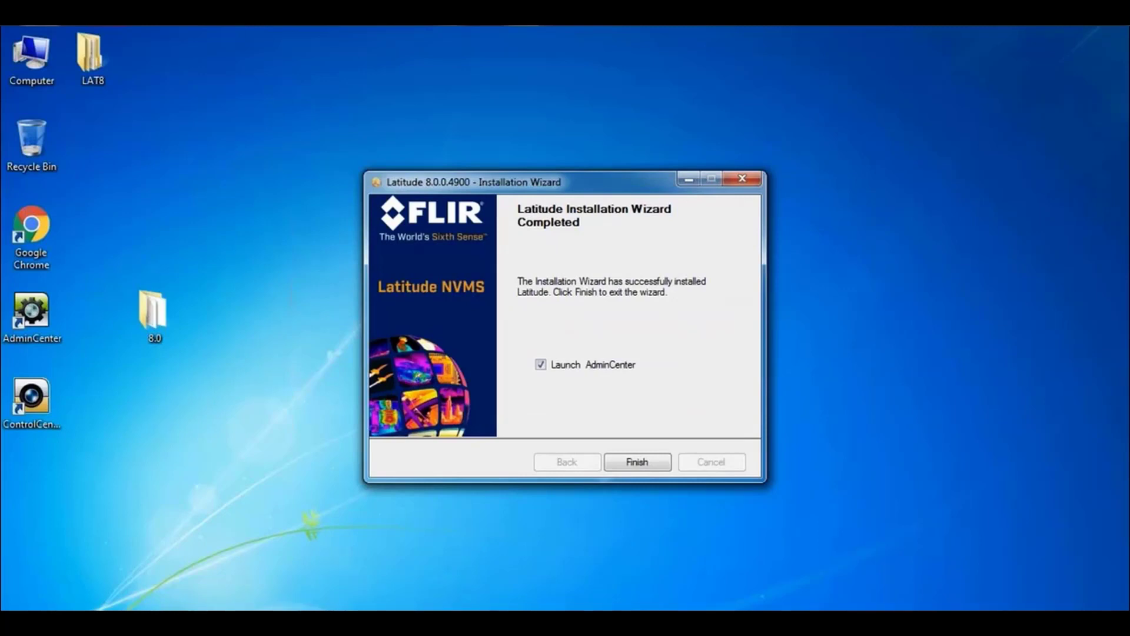
Launch AdminCenter and log in with 192.168.0.15 as the Directory or Gateway.
click(626, 462)
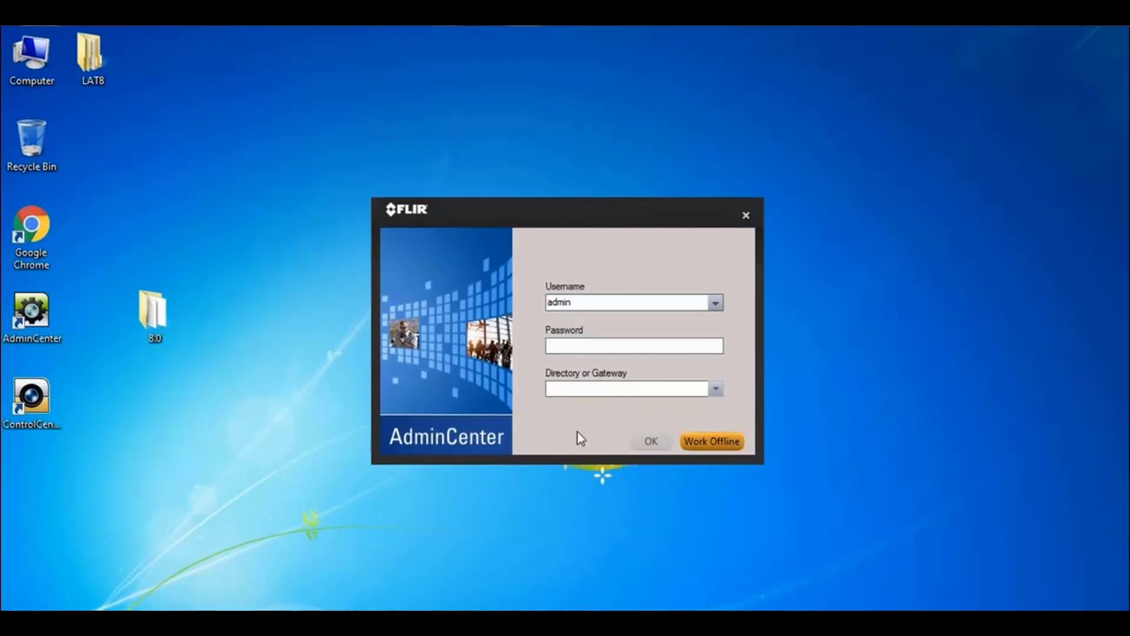
click(569, 389)
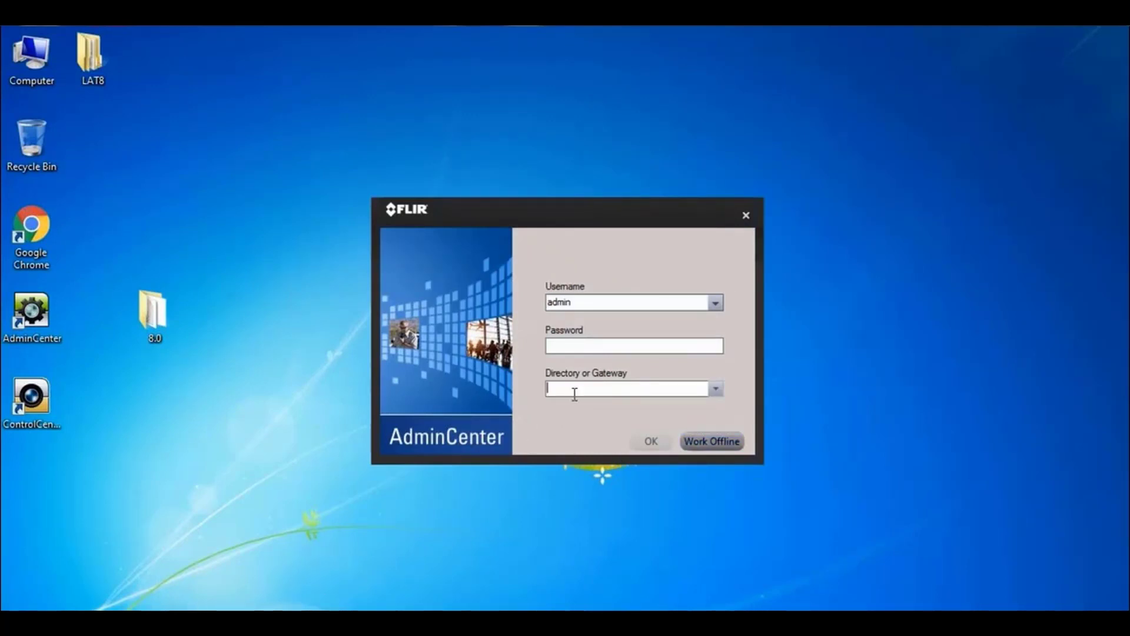
text(192.168.0)
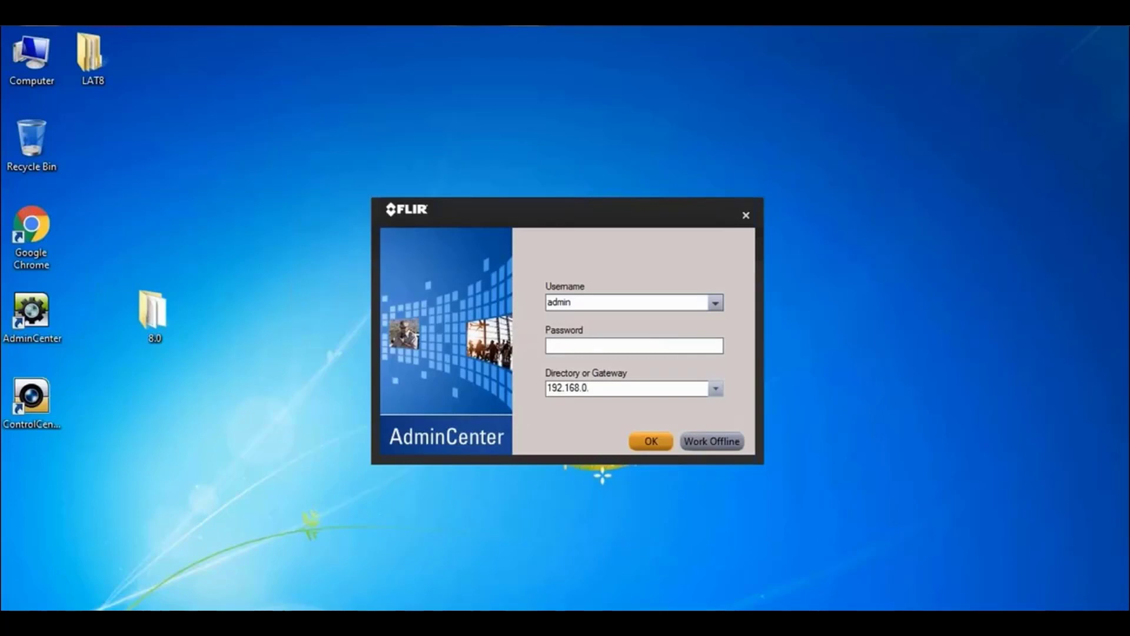
text(.15)
click(644, 441)
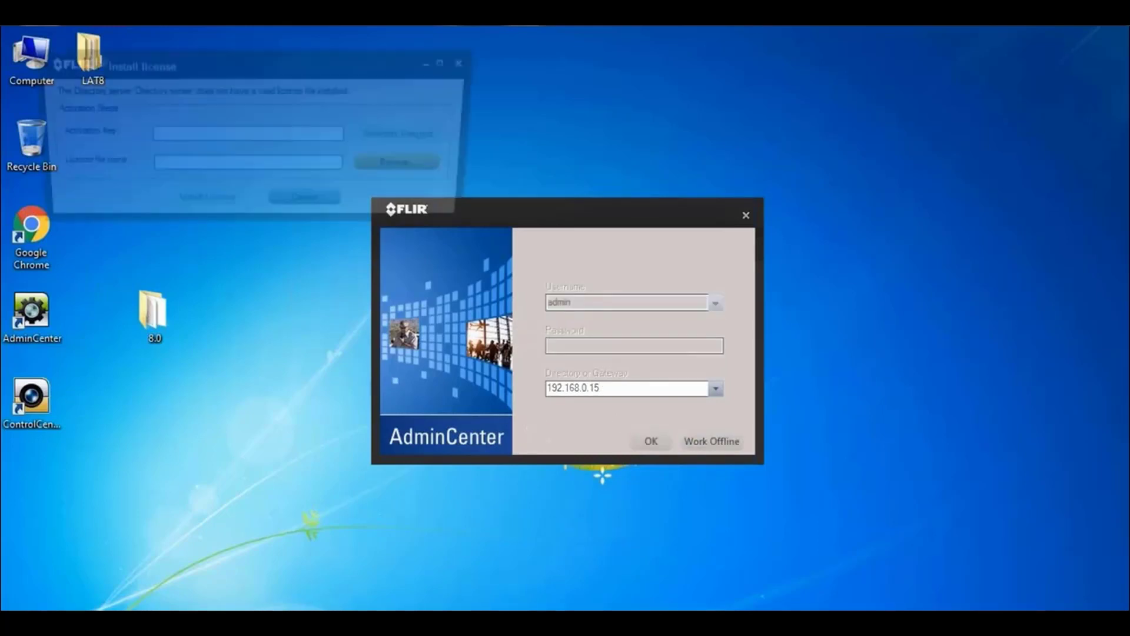
Paste the activation key and generate a license request saved as request.txt on the Desktop.
key(ctrl+v)
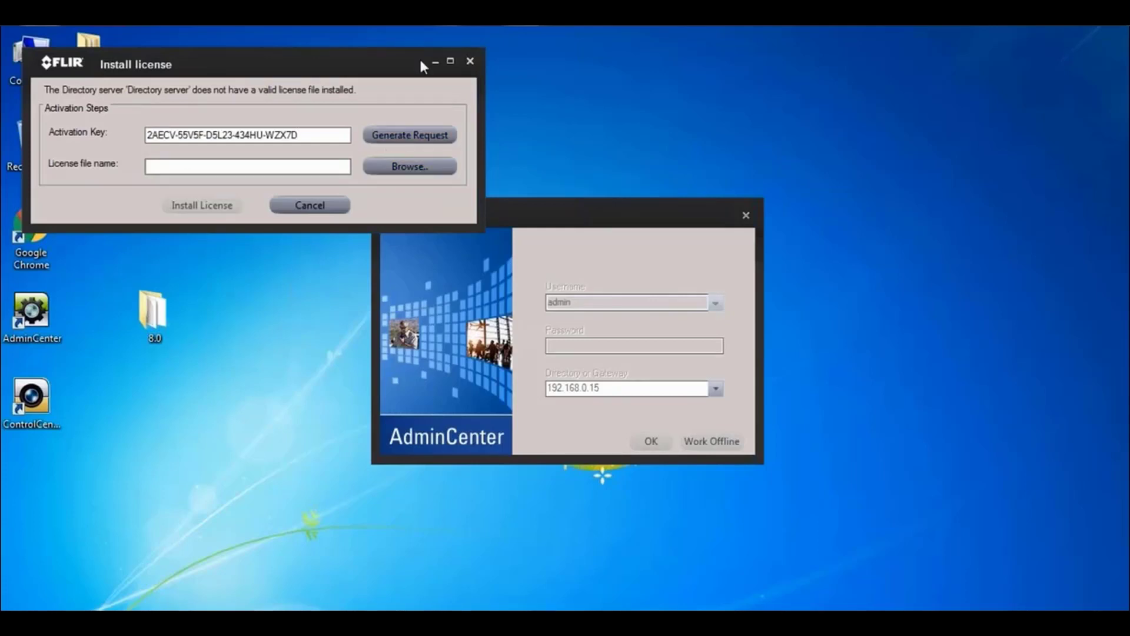
click(407, 134)
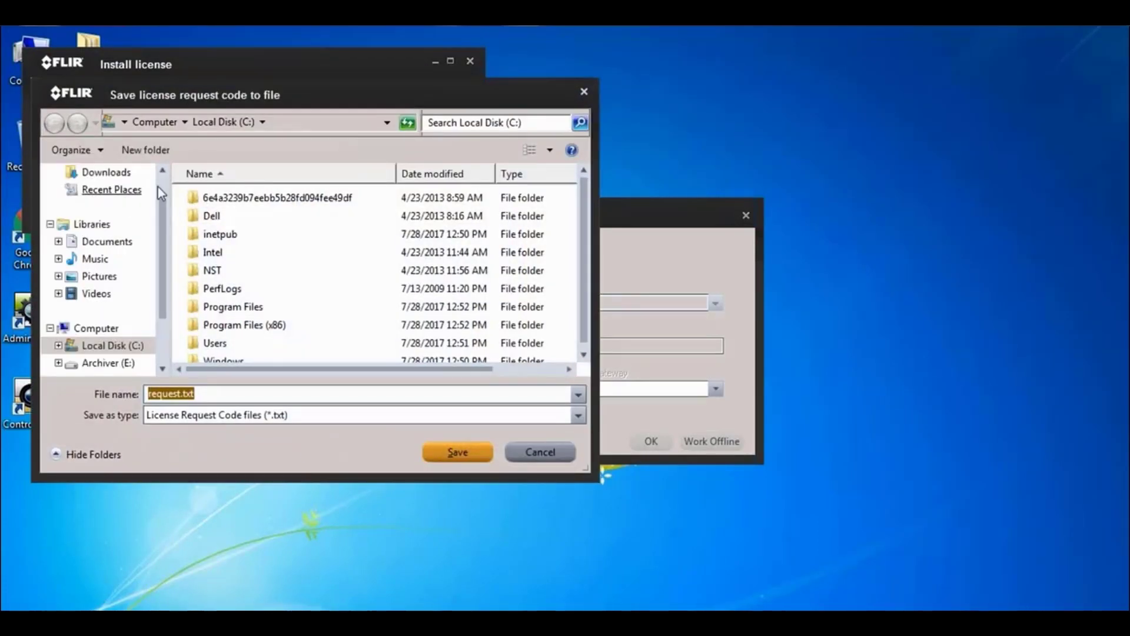
scroll(153, 184, up, 1)
click(100, 196)
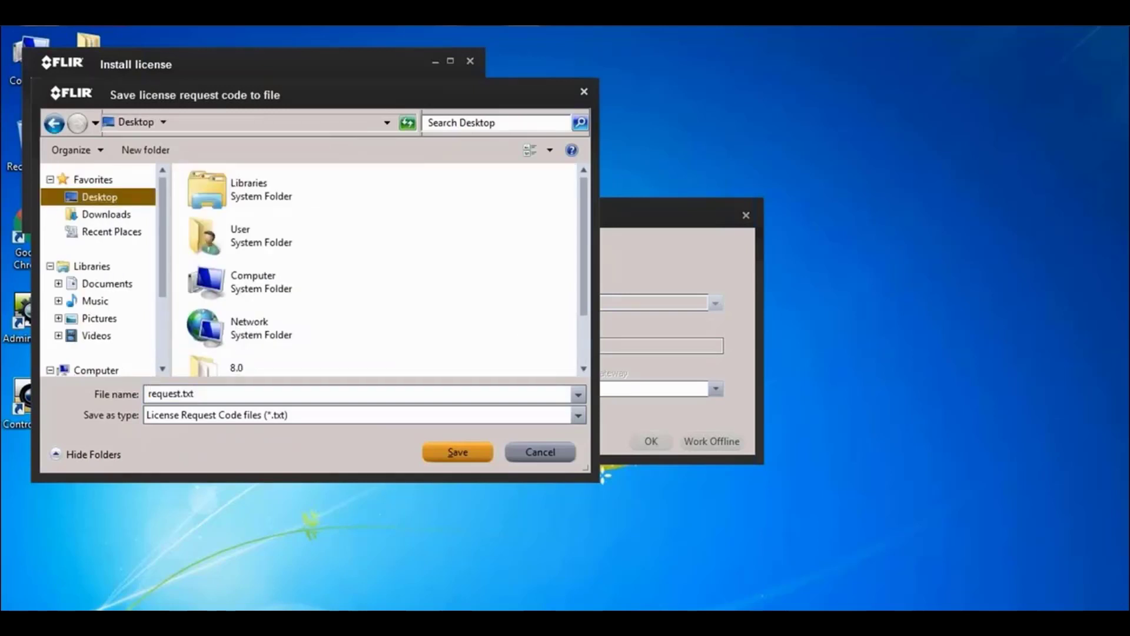
click(184, 393)
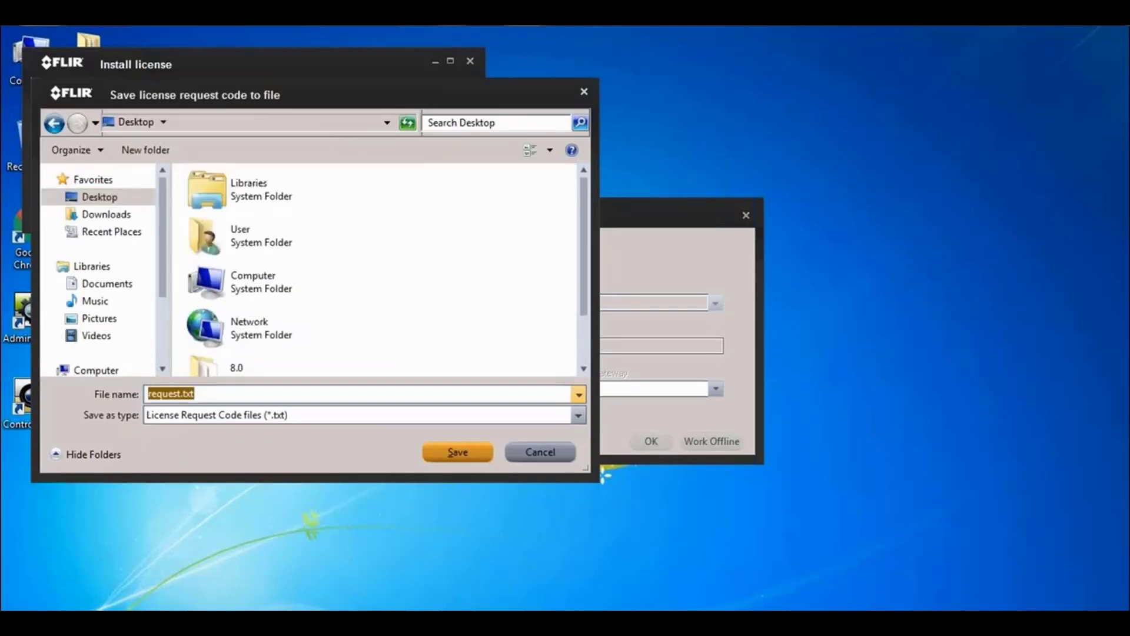
click(460, 453)
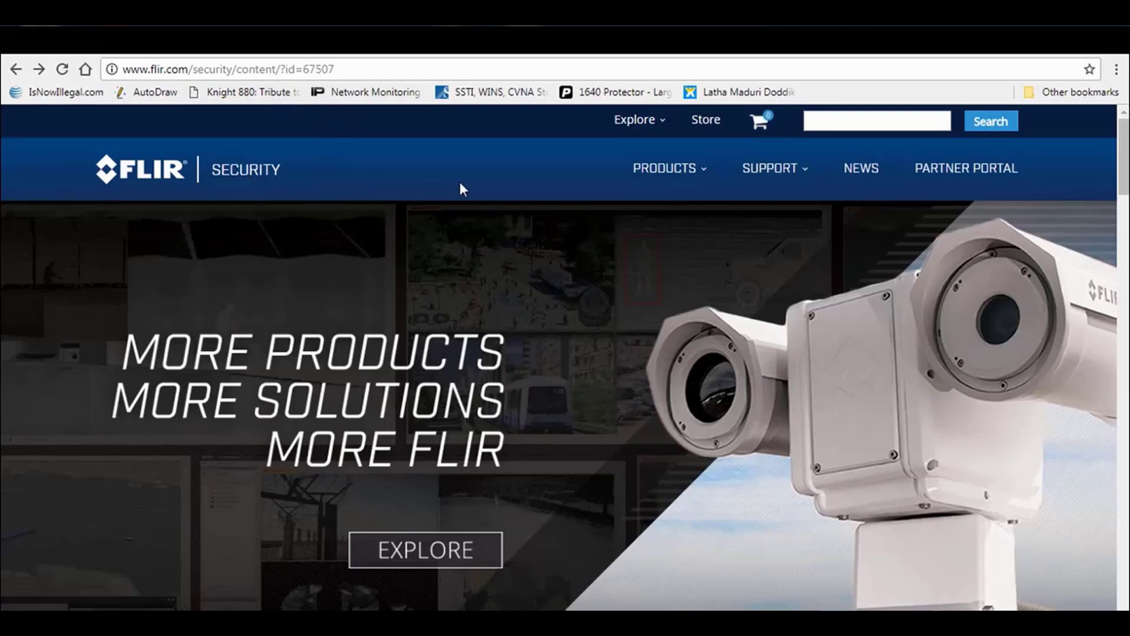
Go to Support > License Activation and choose Activate License for Version 8.0 and newer.
mouse_move(789, 176)
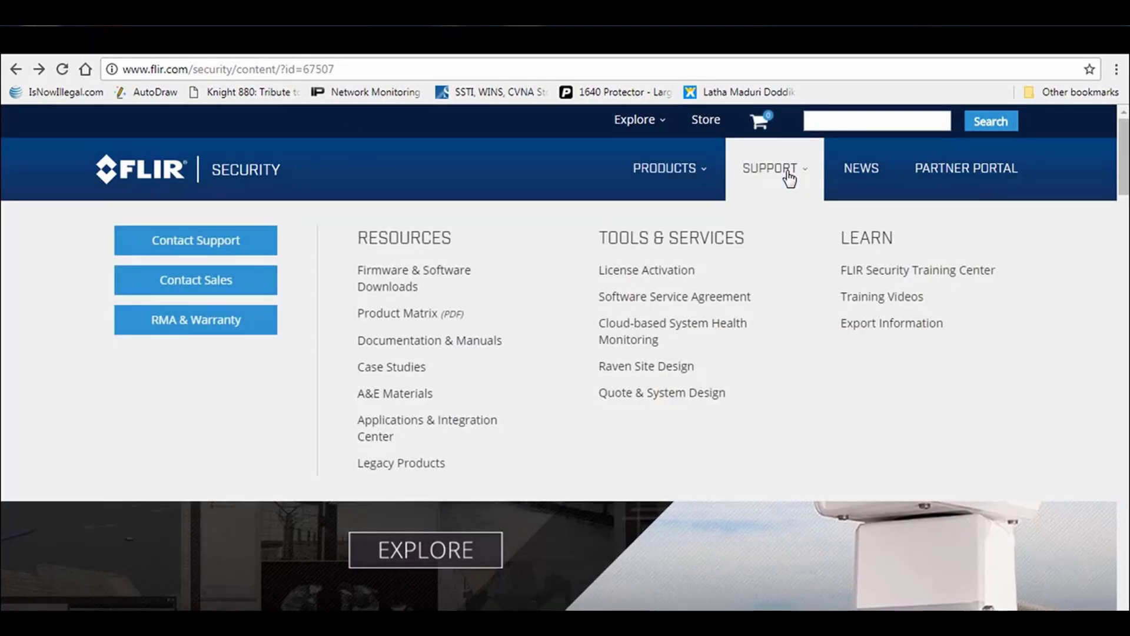
click(658, 275)
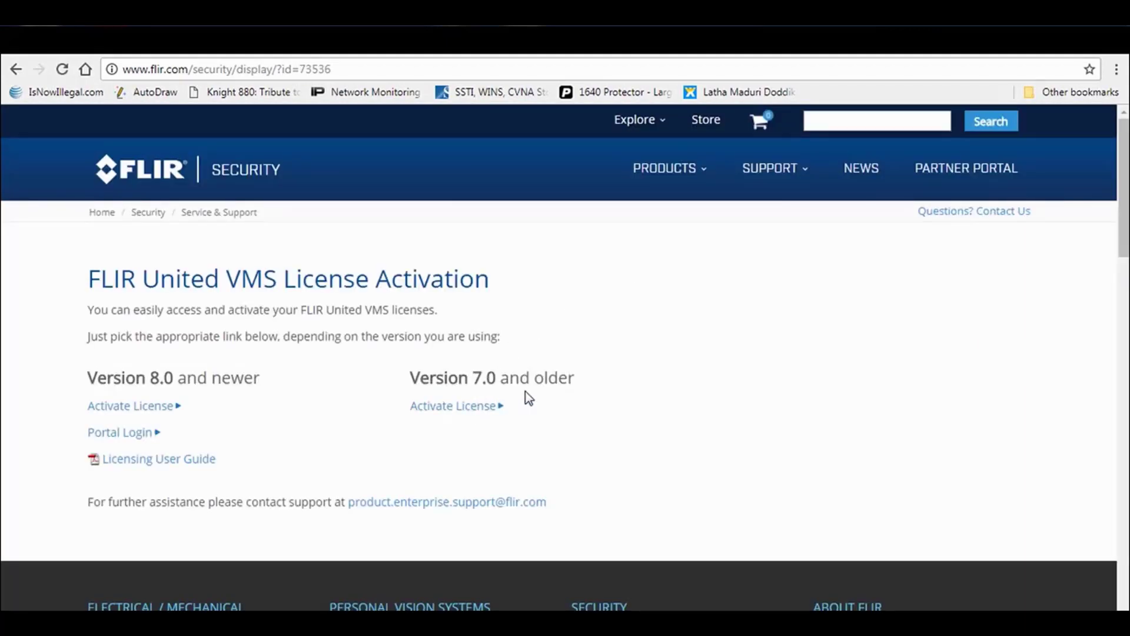
click(136, 414)
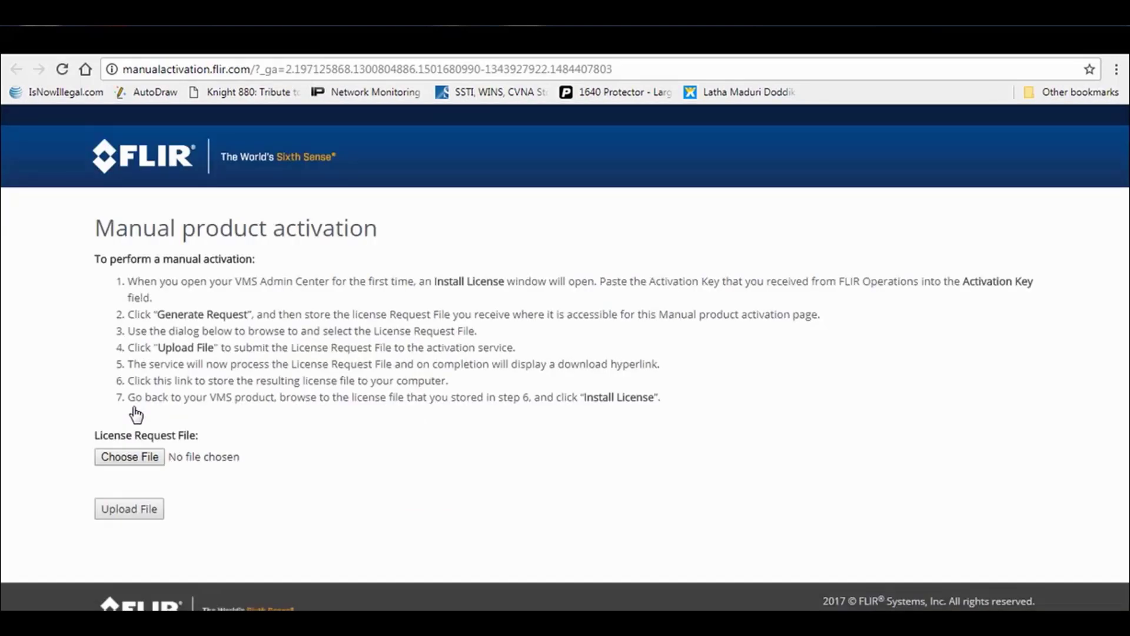
Upload request.txt on the Manual product activation page.
click(131, 458)
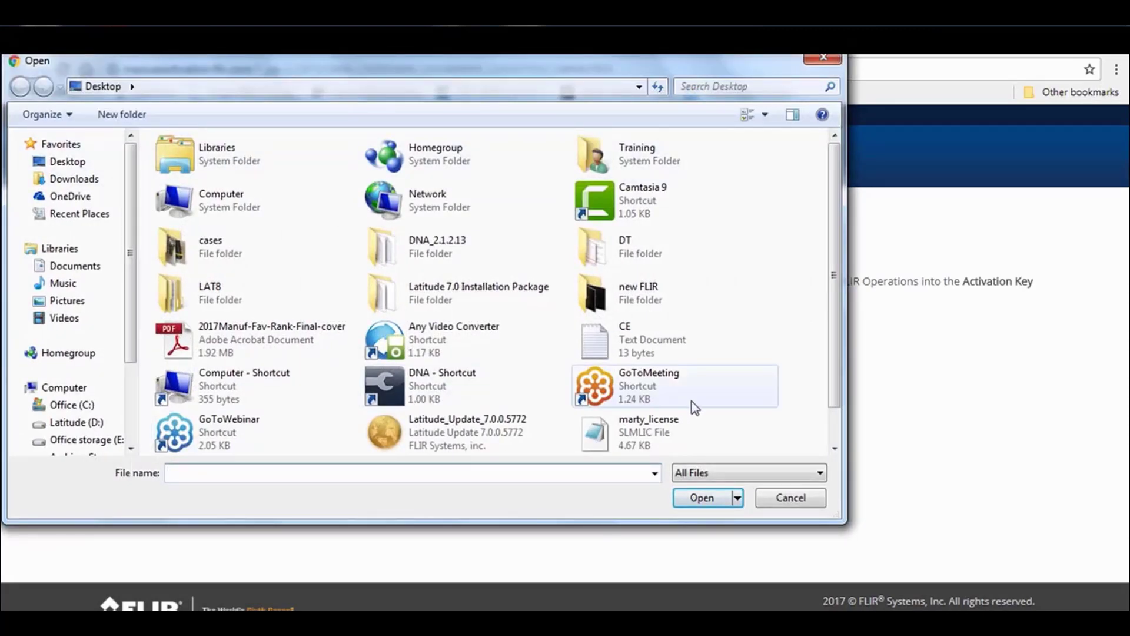
scroll(835, 425, down, 1)
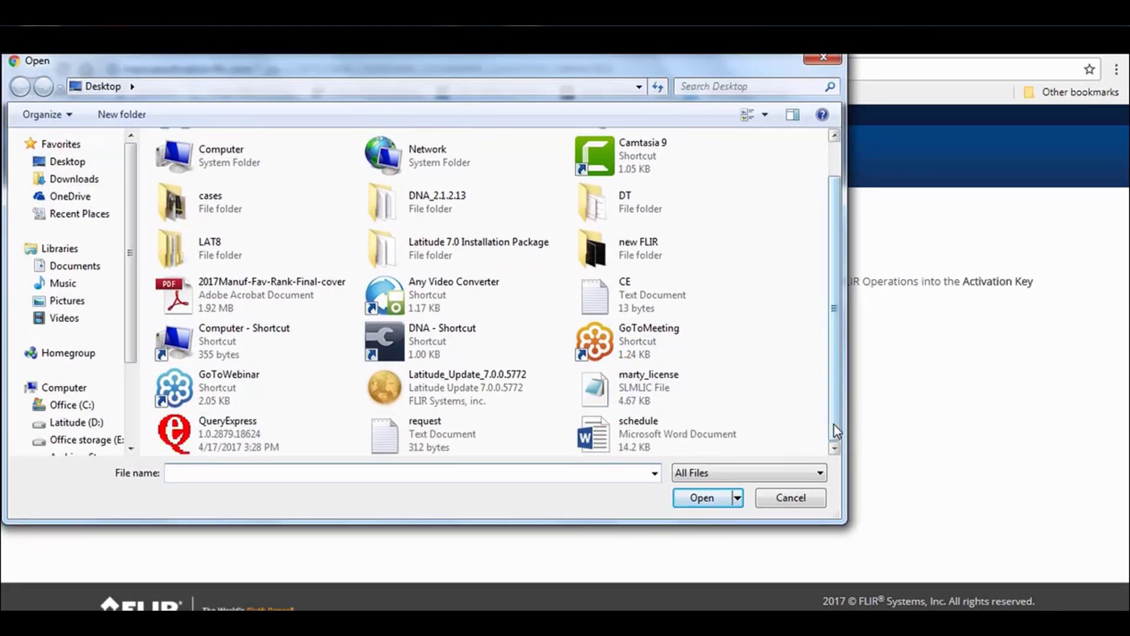
click(393, 435)
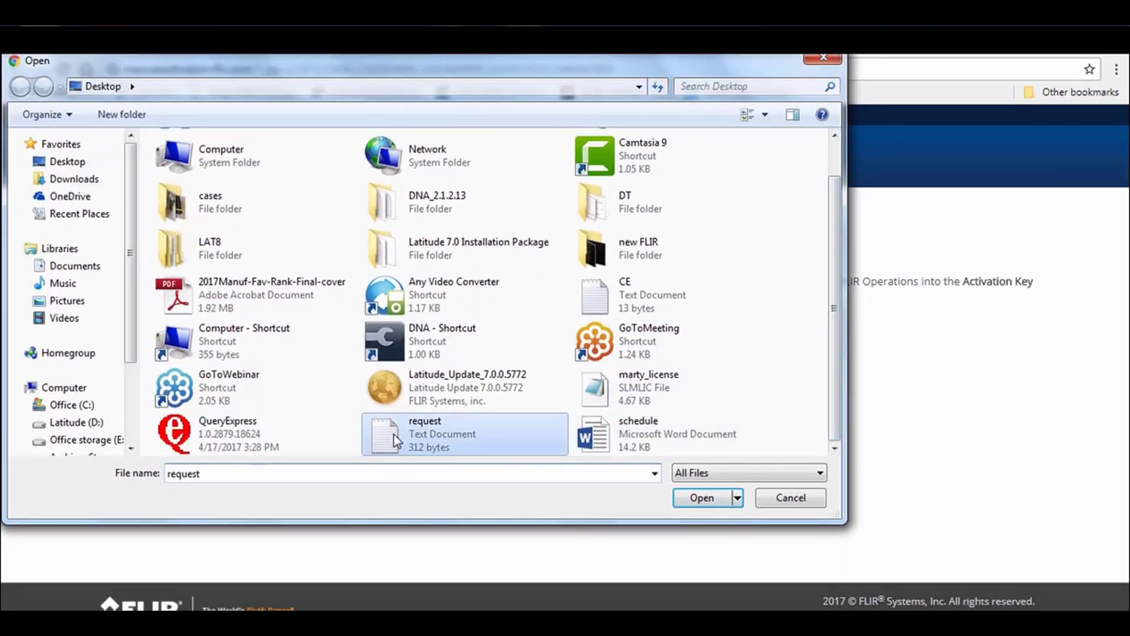
click(695, 498)
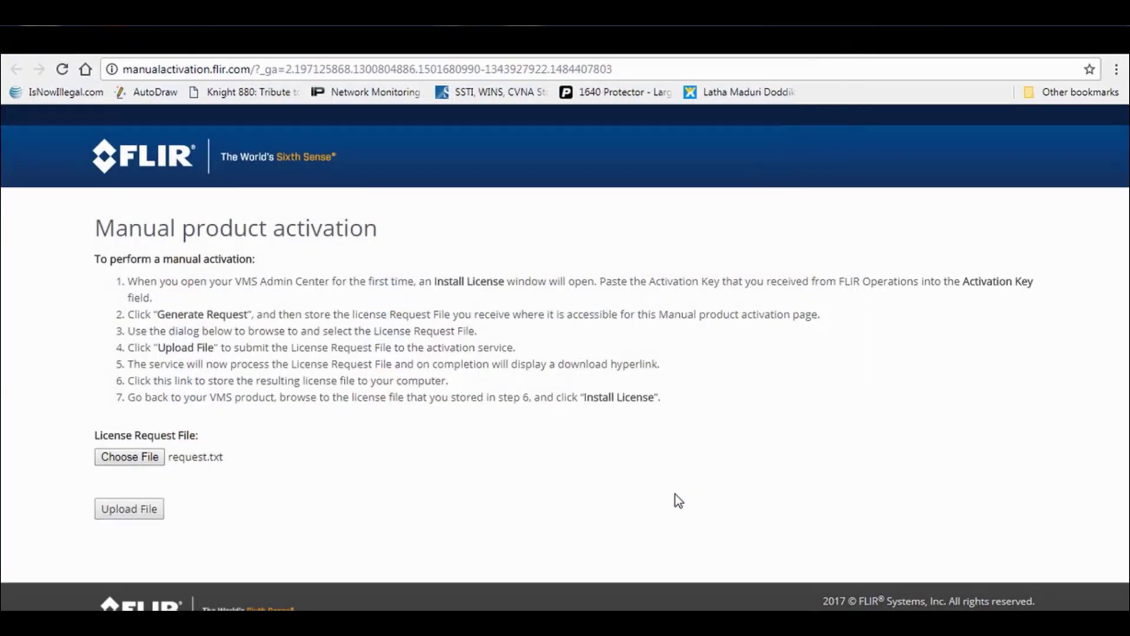
click(131, 517)
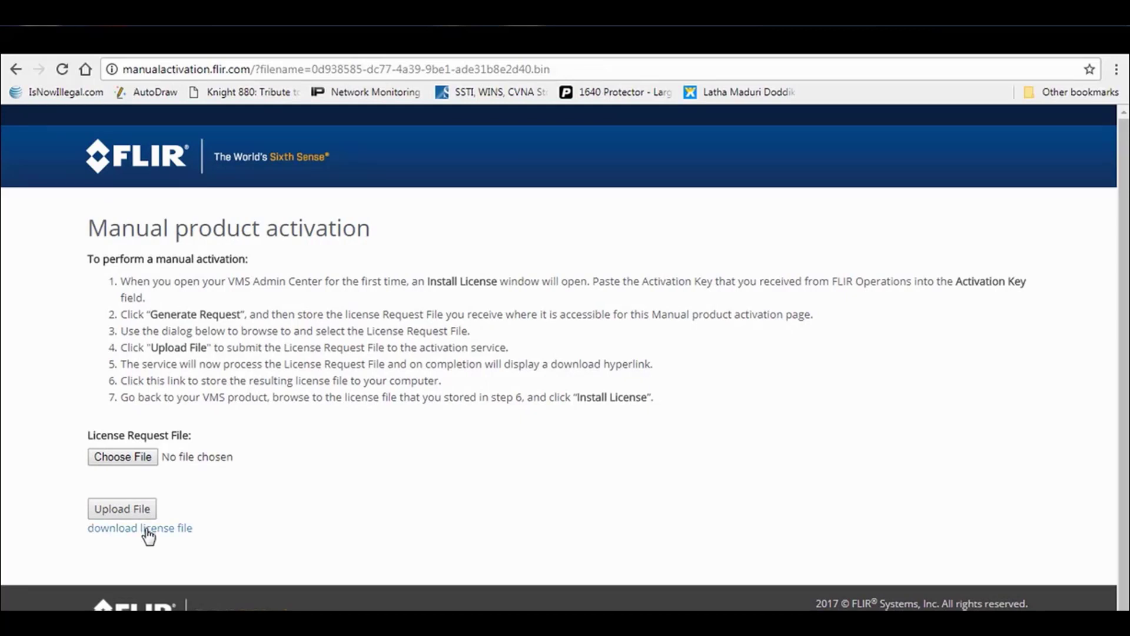
Download the generated license file and save it to the Desktop.
click(146, 529)
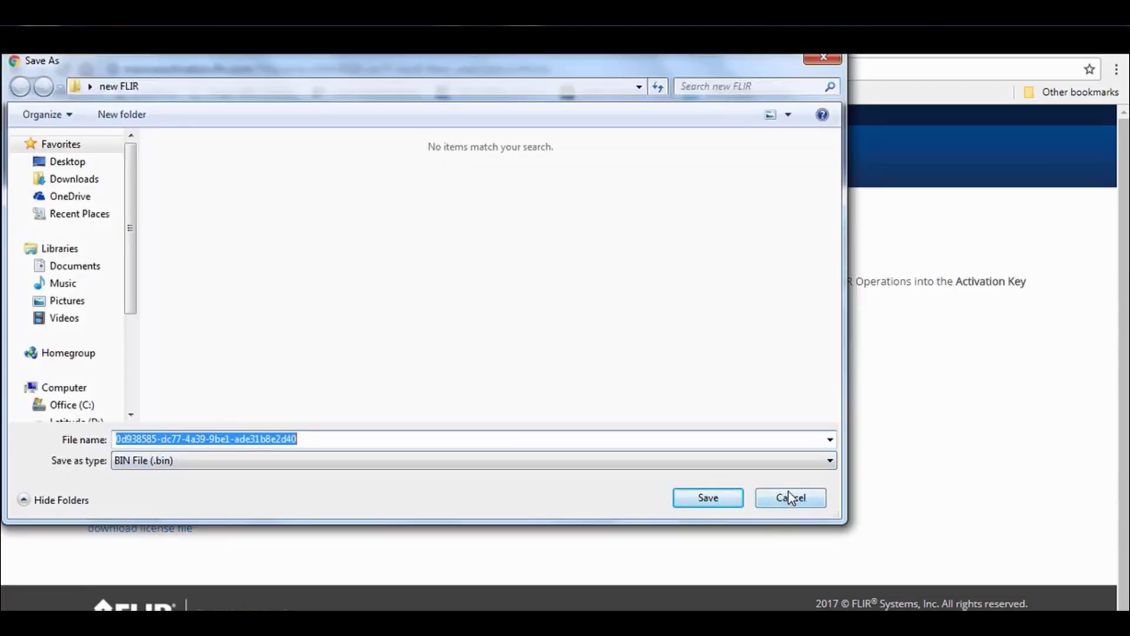
click(69, 161)
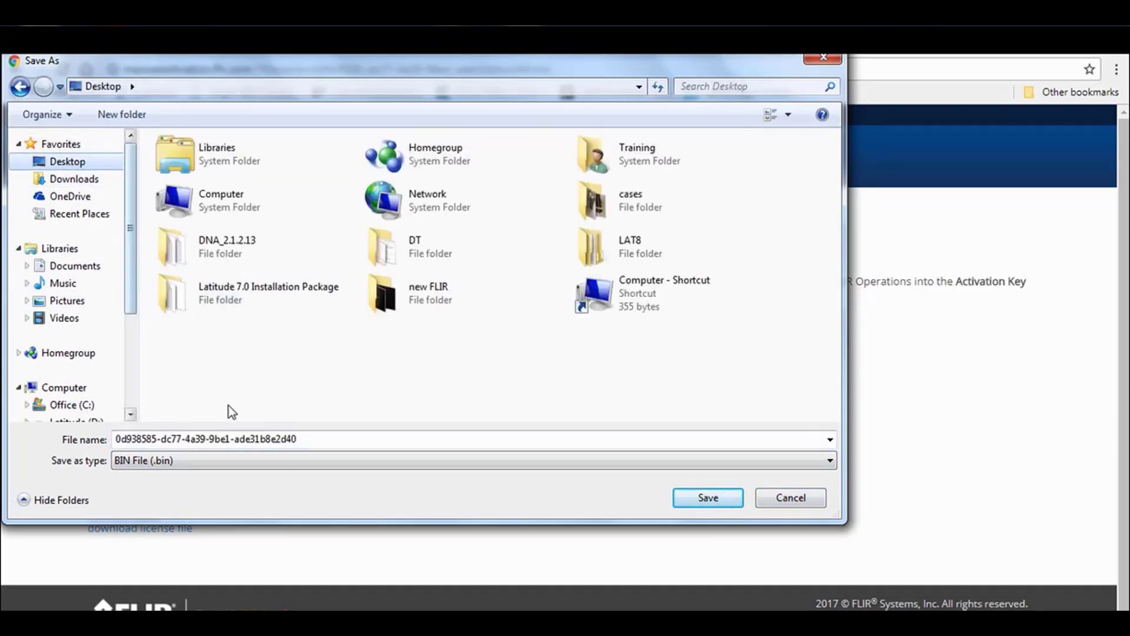
click(706, 498)
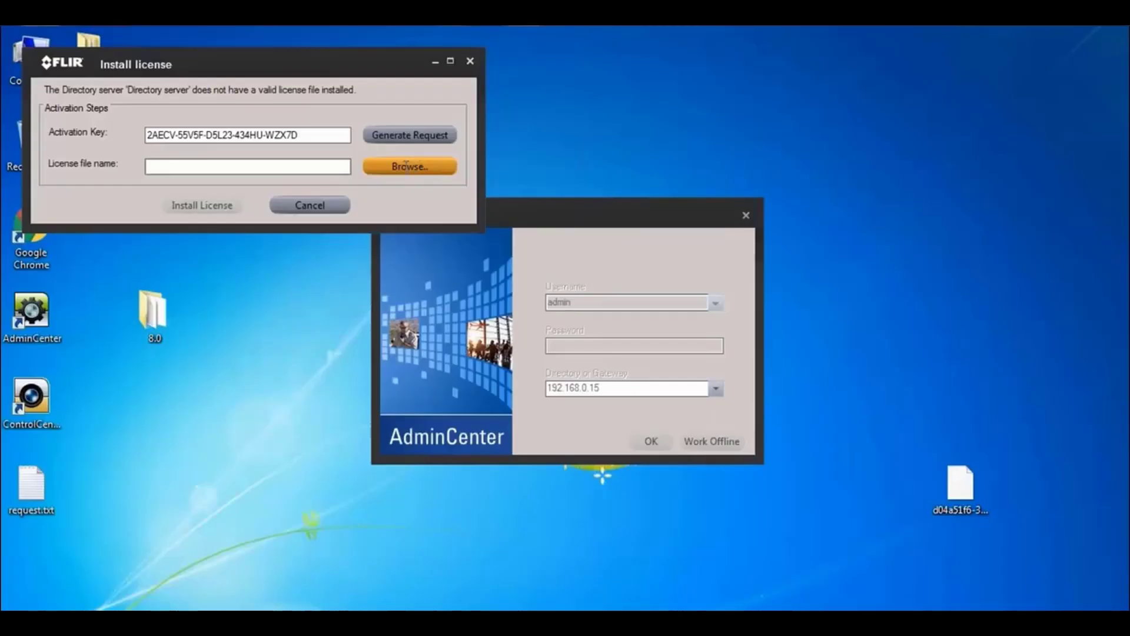
Load the downloaded .bin license file from the Desktop and install the license.
click(410, 166)
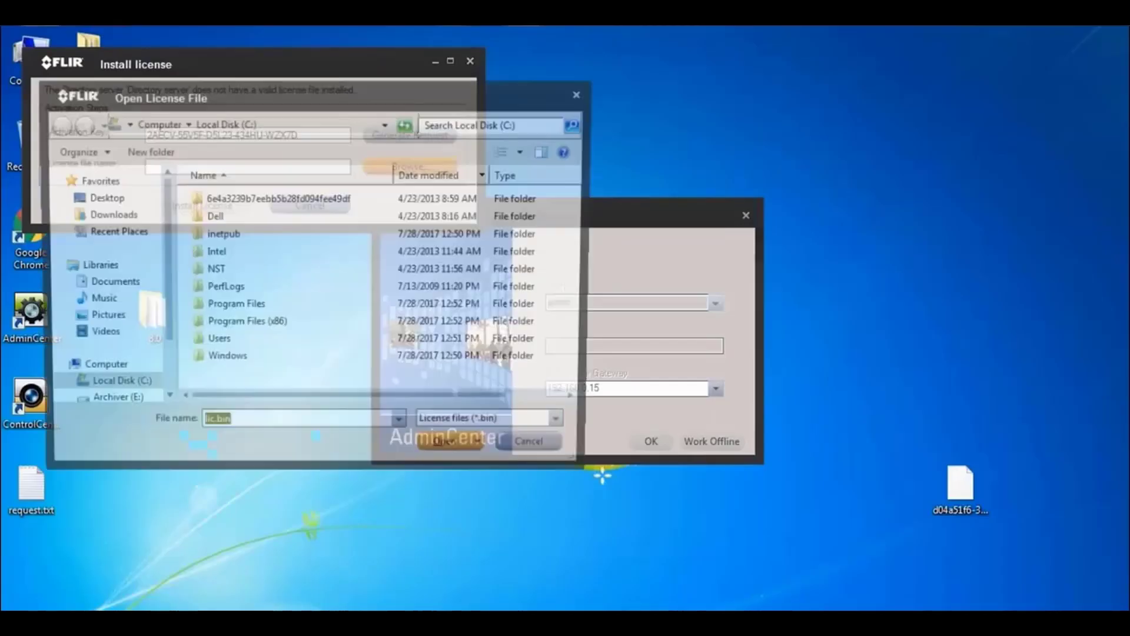
click(100, 203)
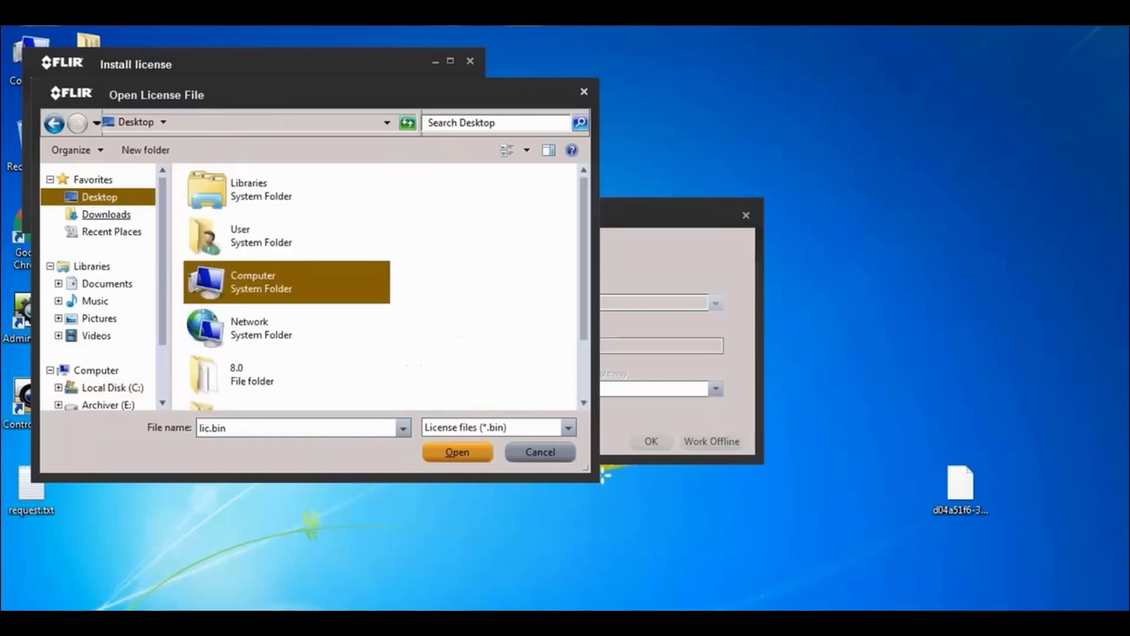
drag(584, 271, 585, 324)
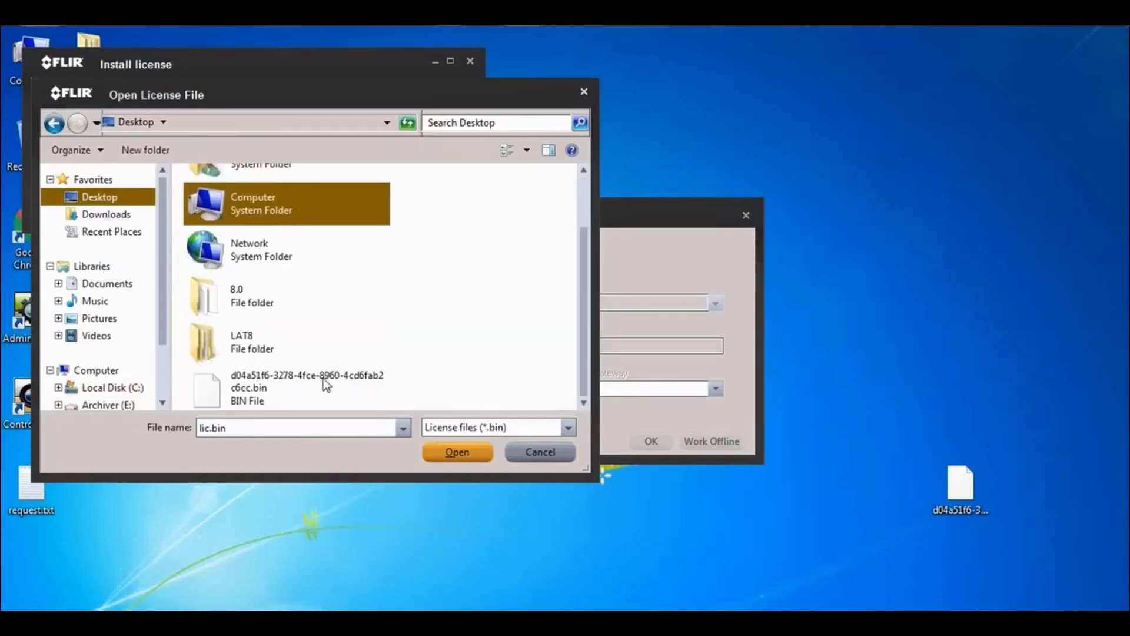
click(212, 388)
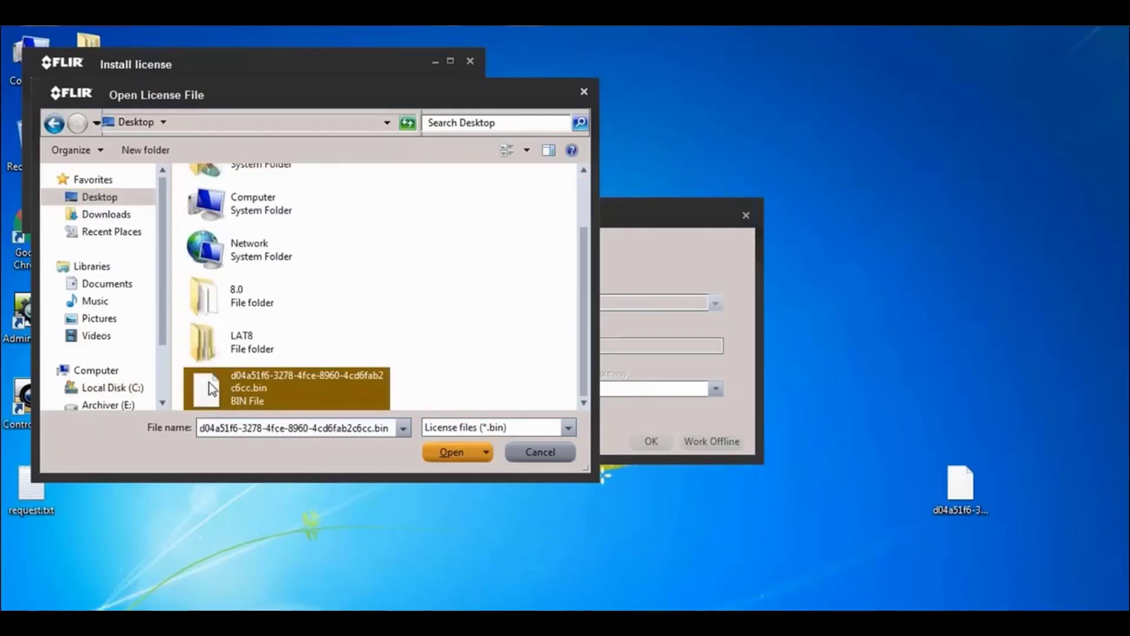
click(452, 452)
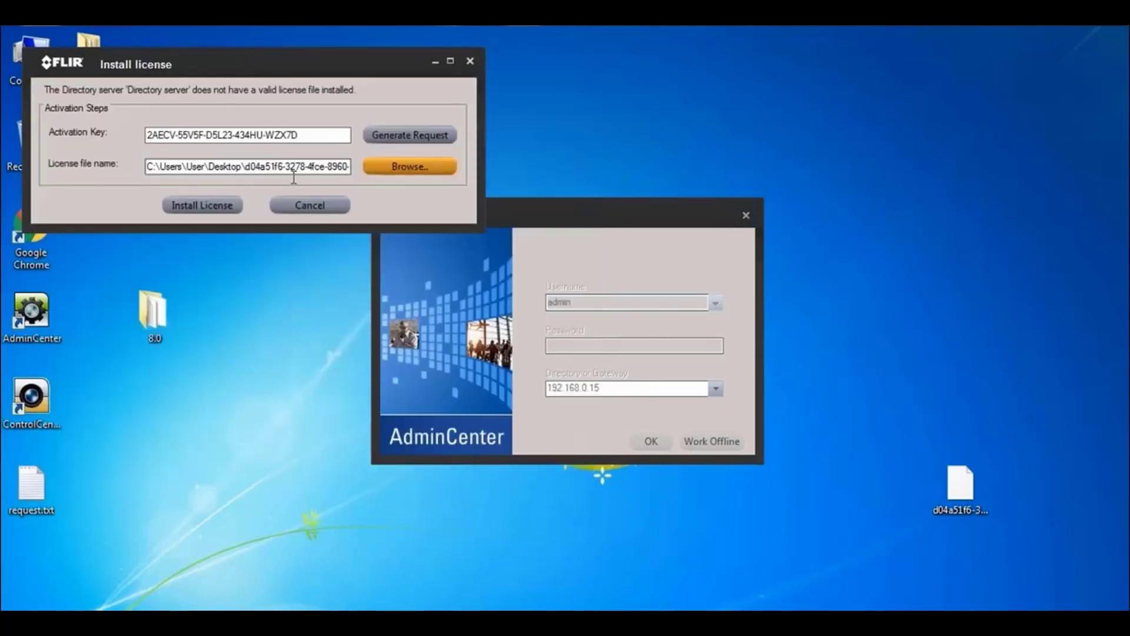
click(203, 205)
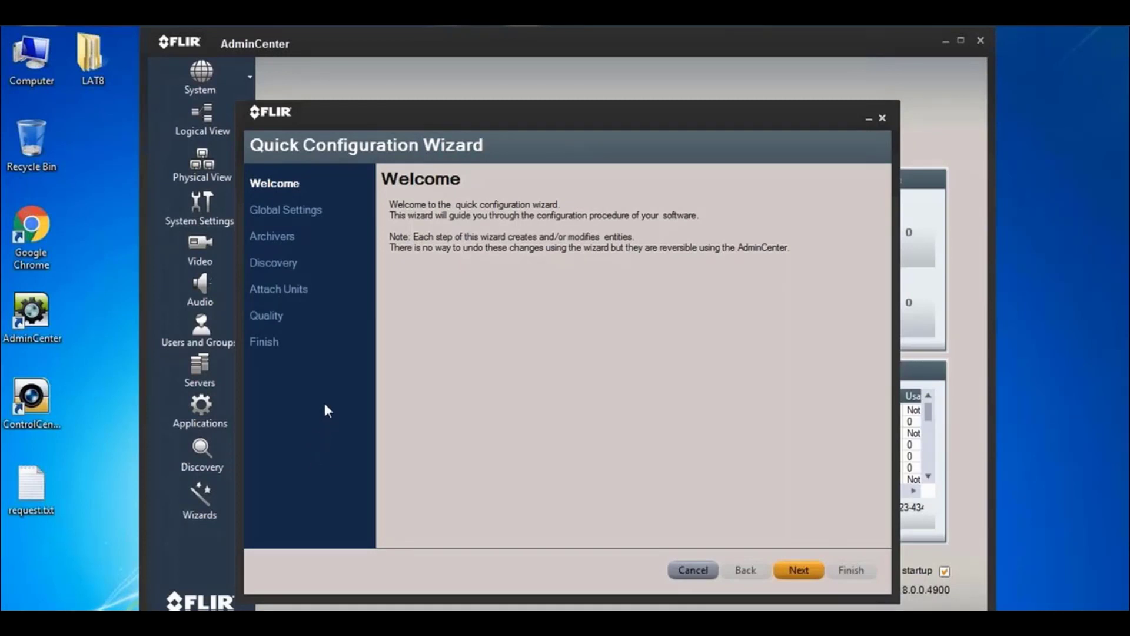
Keep Global Settings at defaults (no NTP server, NTSC video) and continue to Archivers.
click(800, 571)
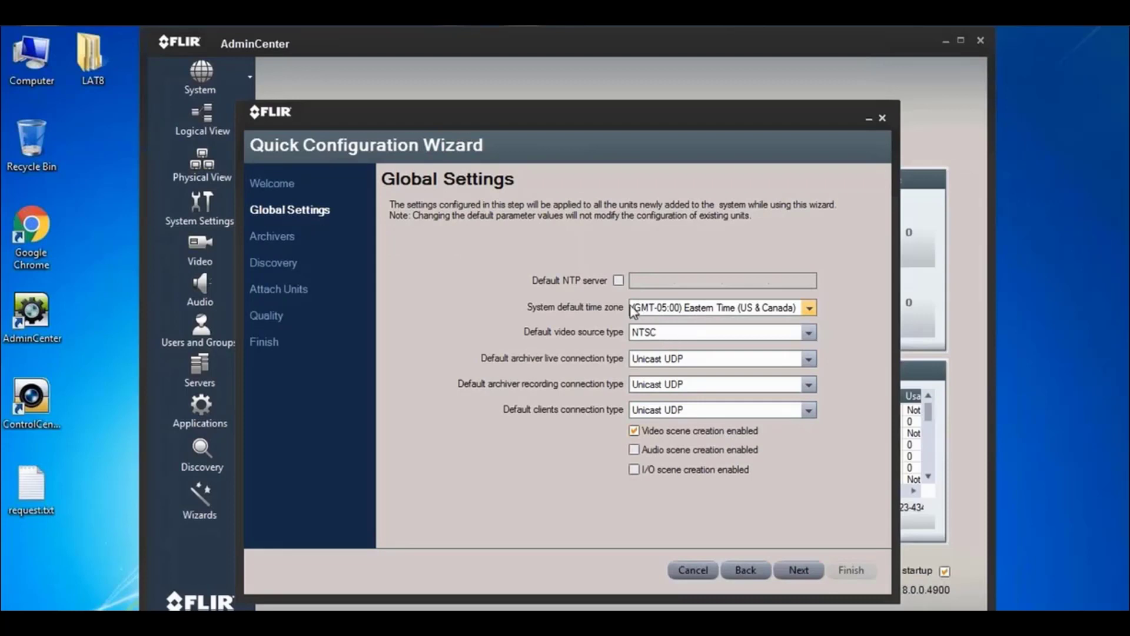
click(619, 280)
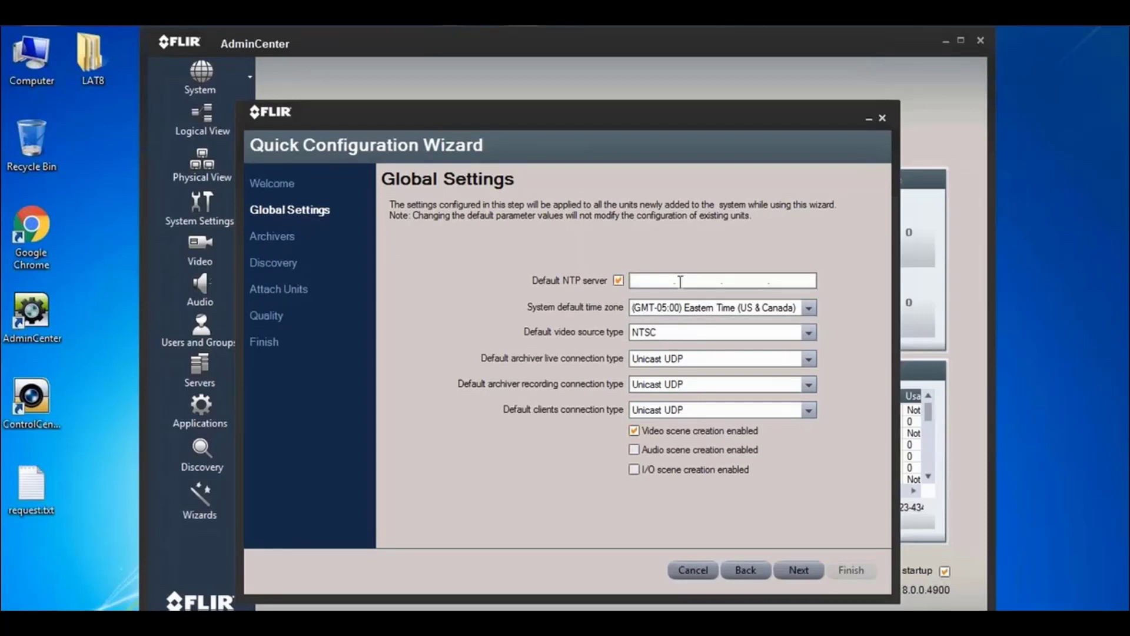
click(618, 281)
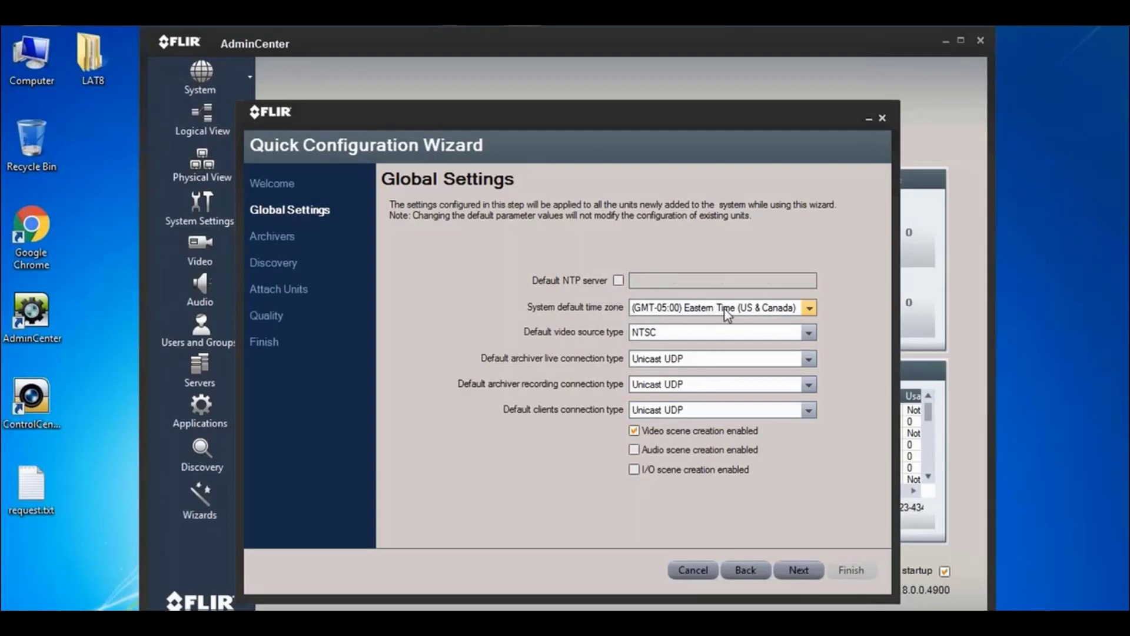
click(673, 334)
click(674, 335)
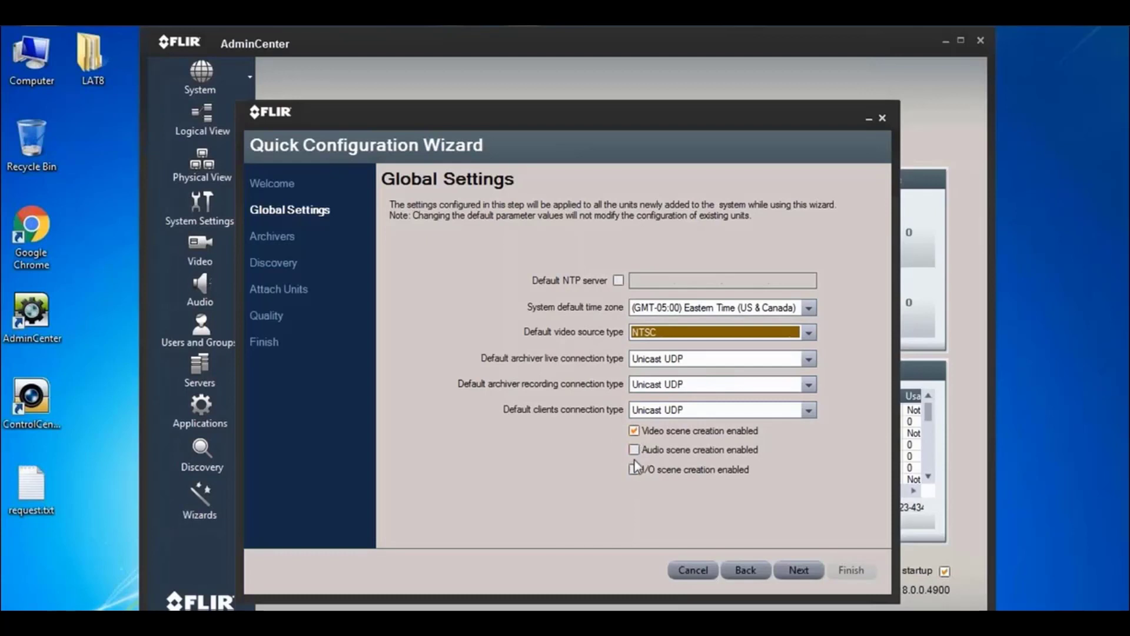
click(799, 570)
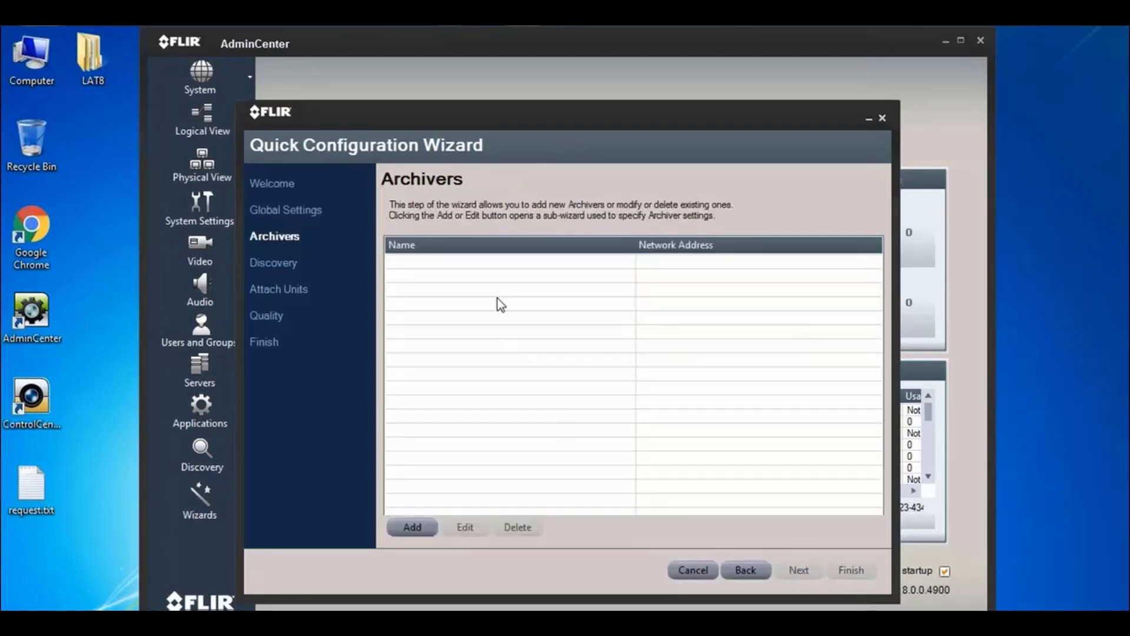
Add a new archiver named Archiver18 with network address 192.168.0.15.
click(409, 528)
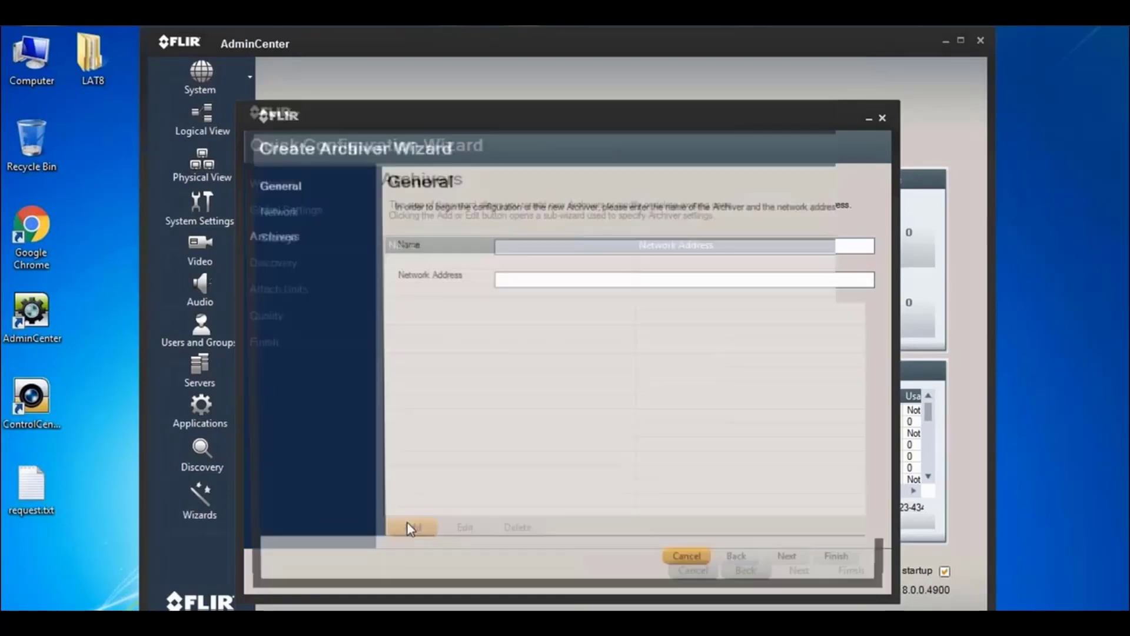
click(530, 246)
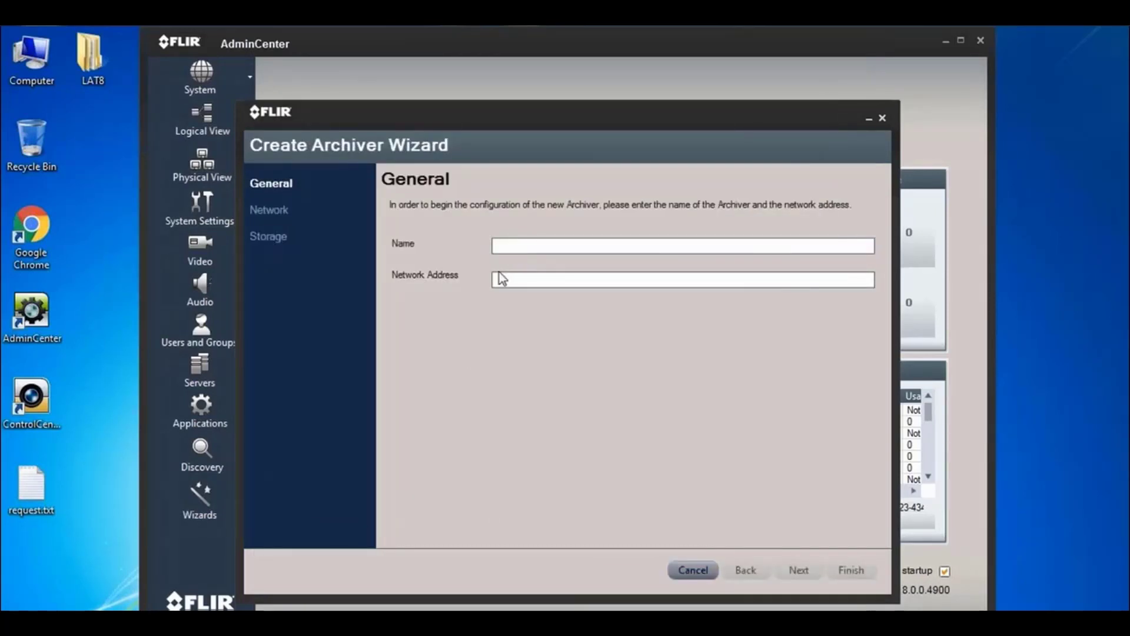
text(Archiver)
key(Tab)
text(18)
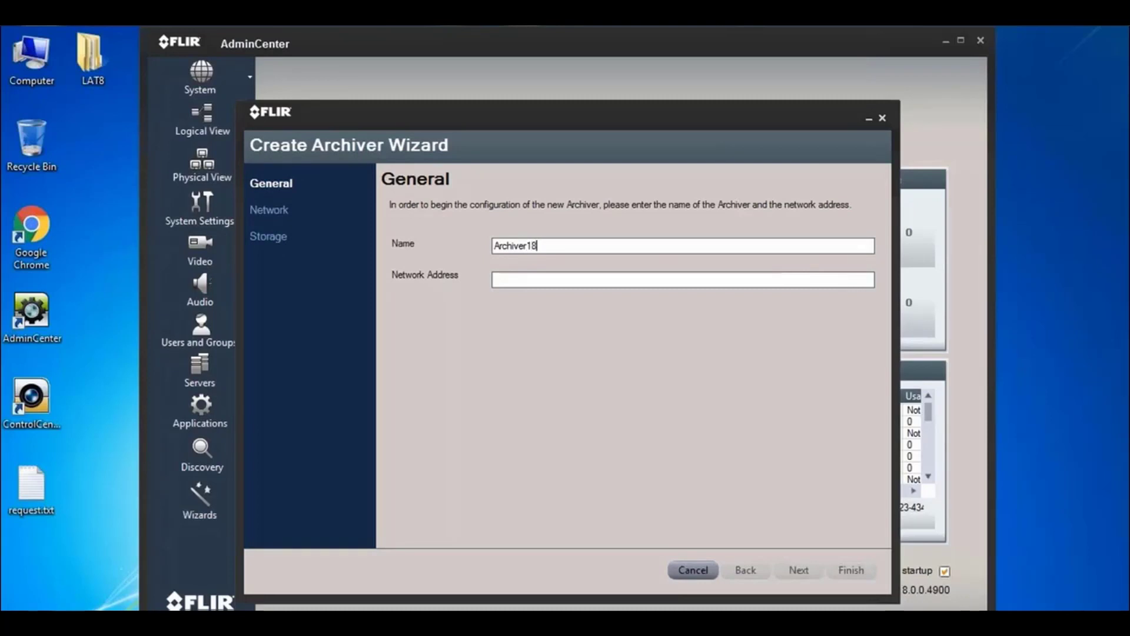
click(510, 281)
text(19)
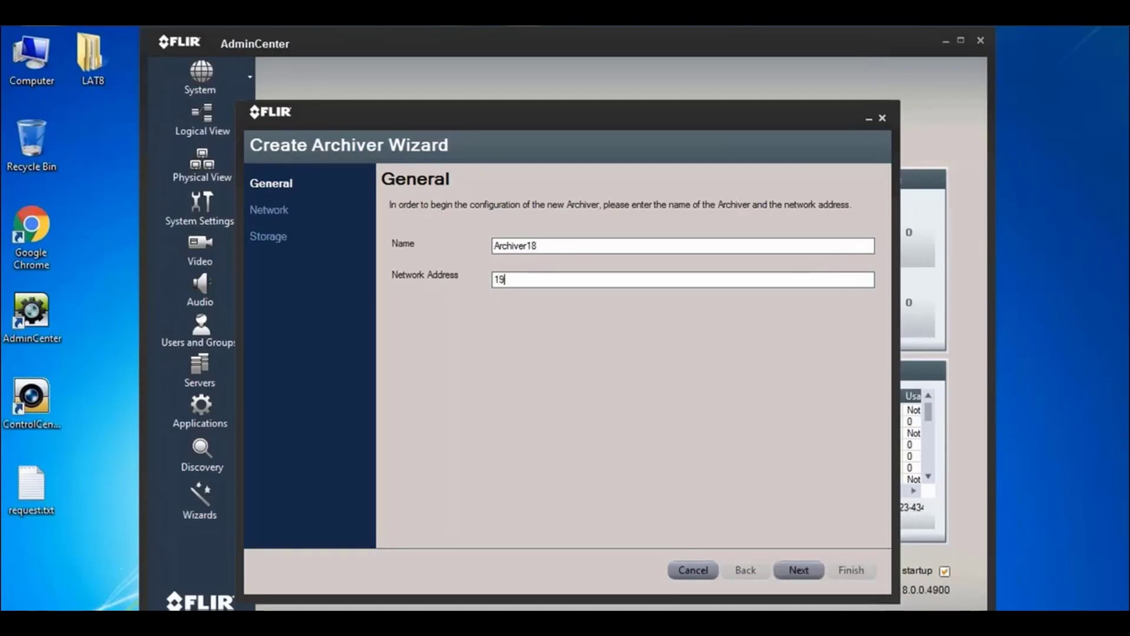
text(2.168)
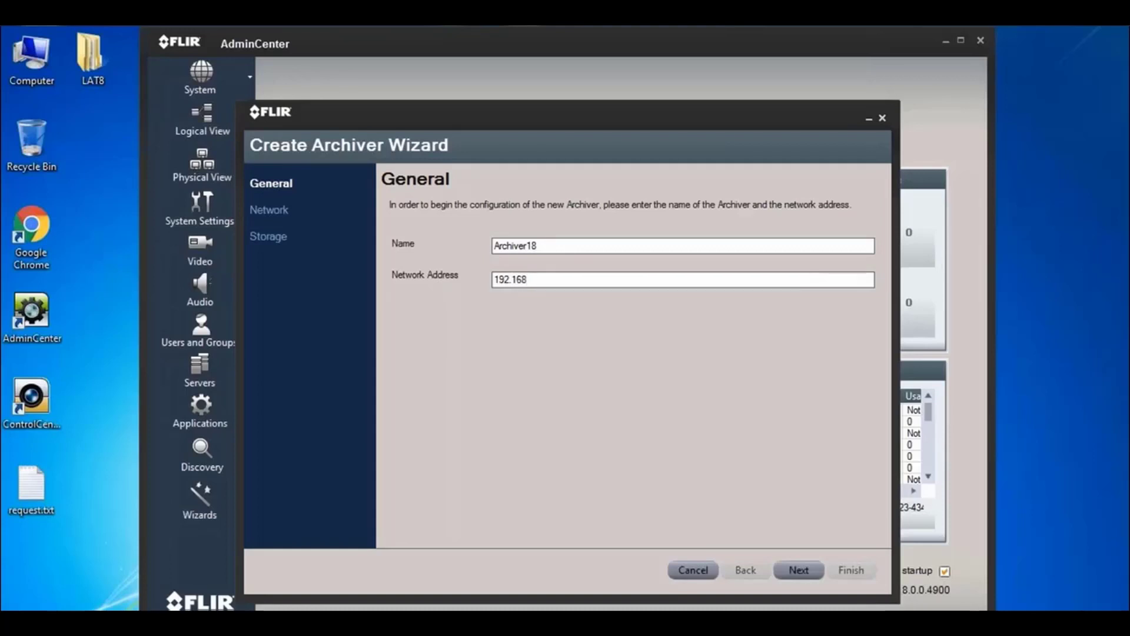
text(.0.15)
click(799, 570)
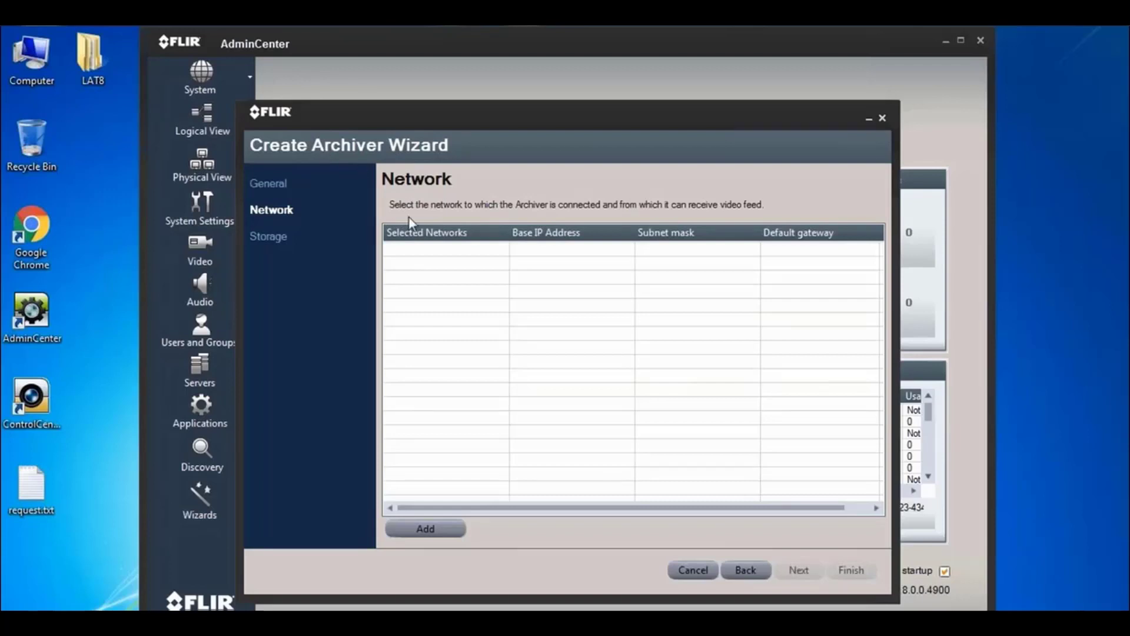
Add network 192.168.0.0 (mask 255.255.255.0, gateway 192.168.0.1) and select it for the archiver.
click(424, 530)
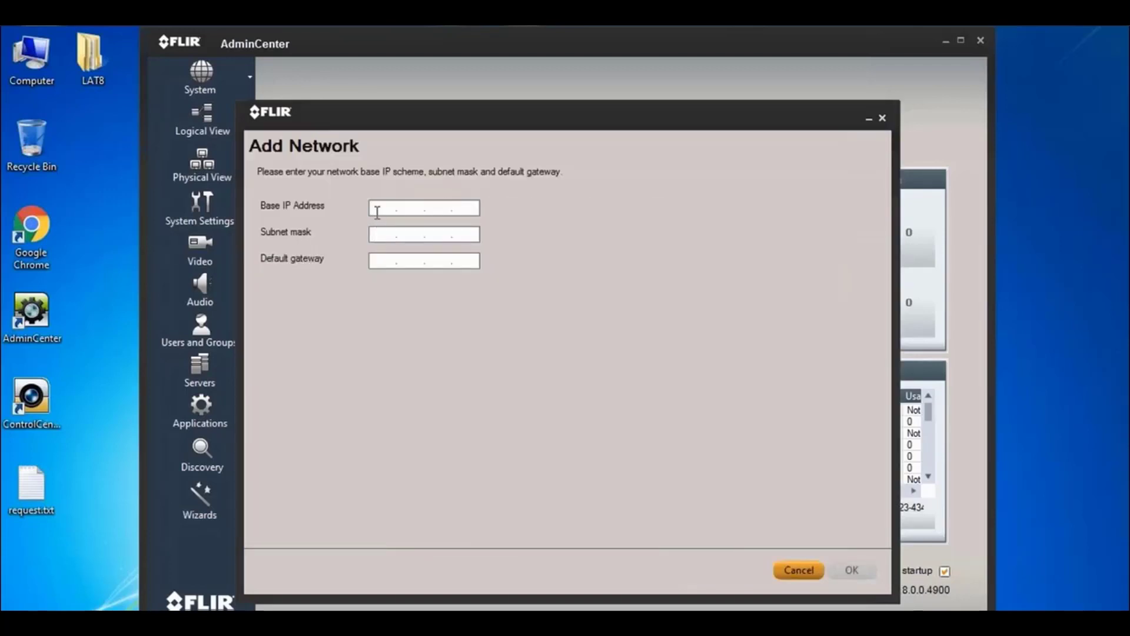
text(192.168.0.)
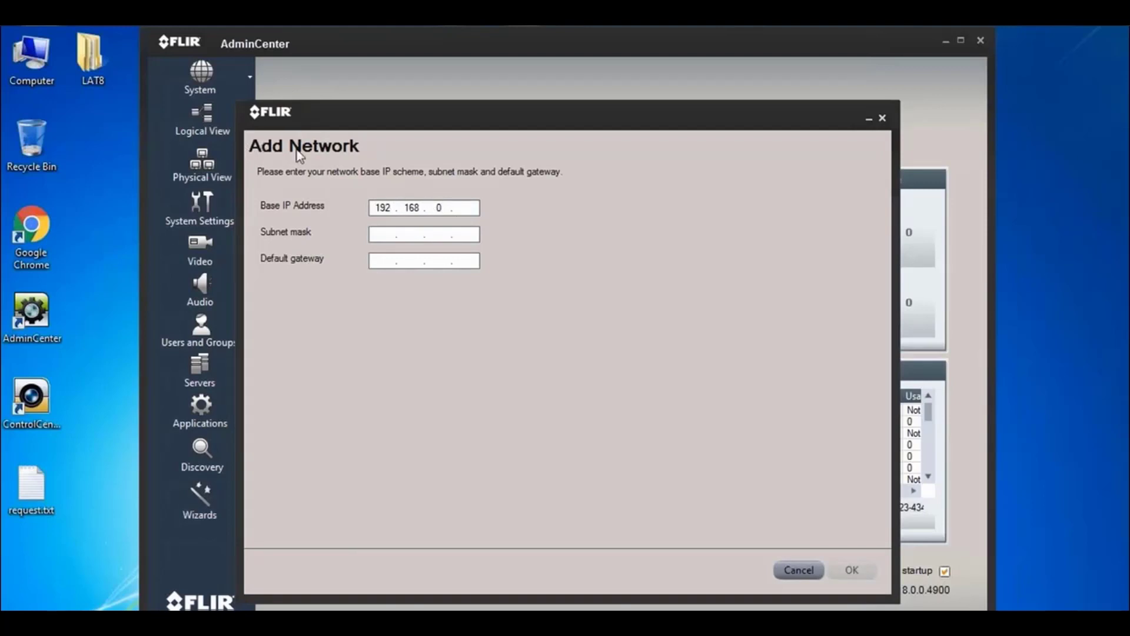
click(469, 208)
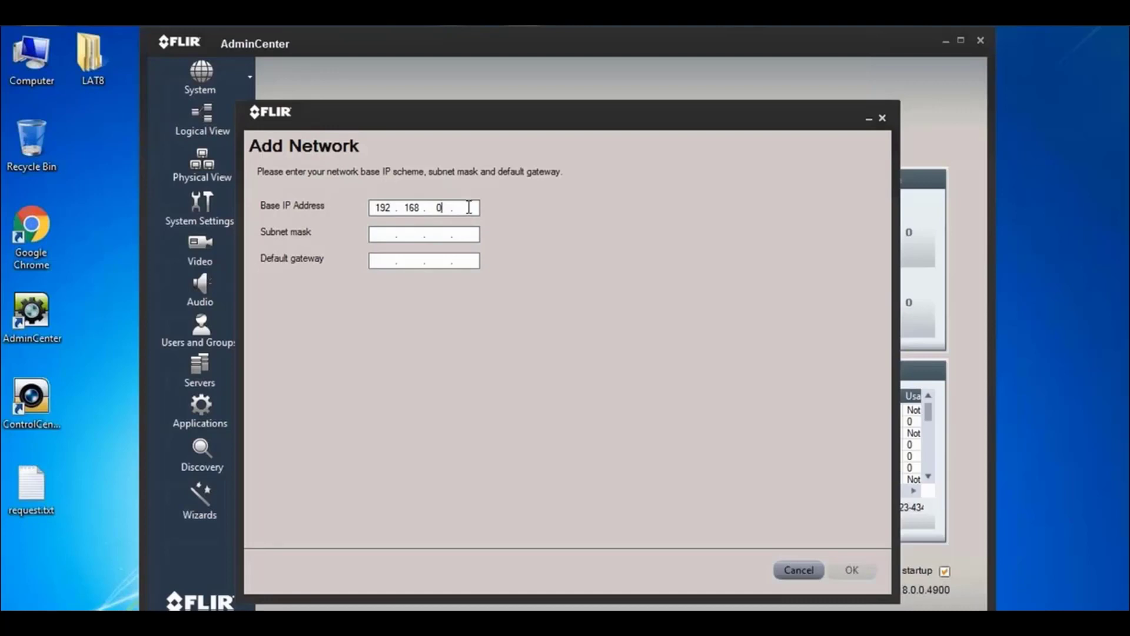
text(0)
click(384, 237)
text(255.255.0.0)
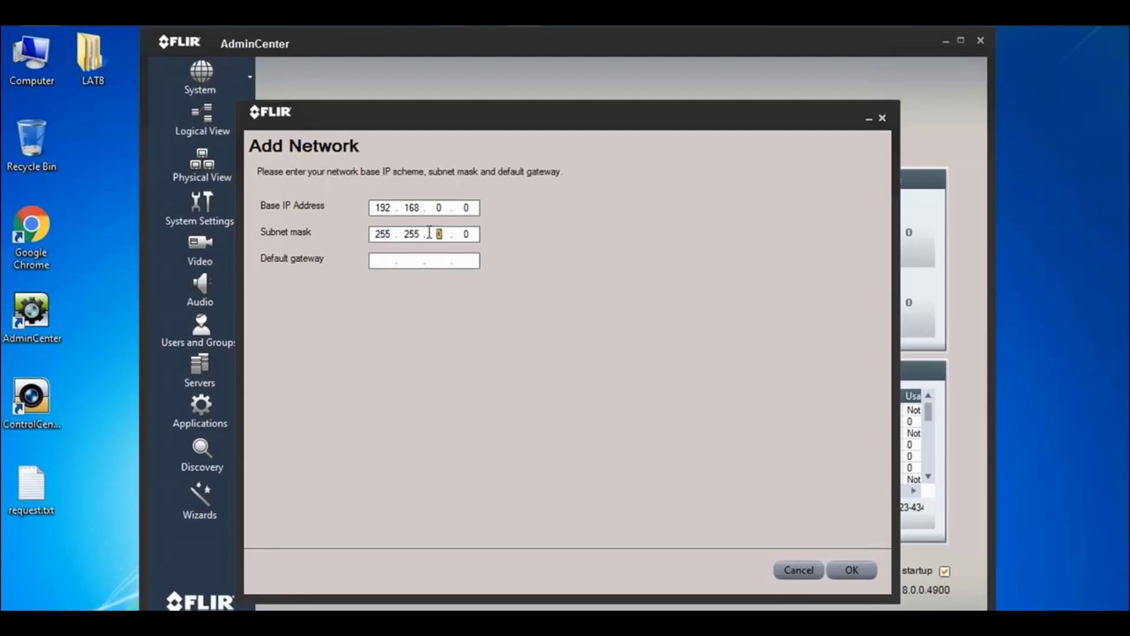
text(255 .)
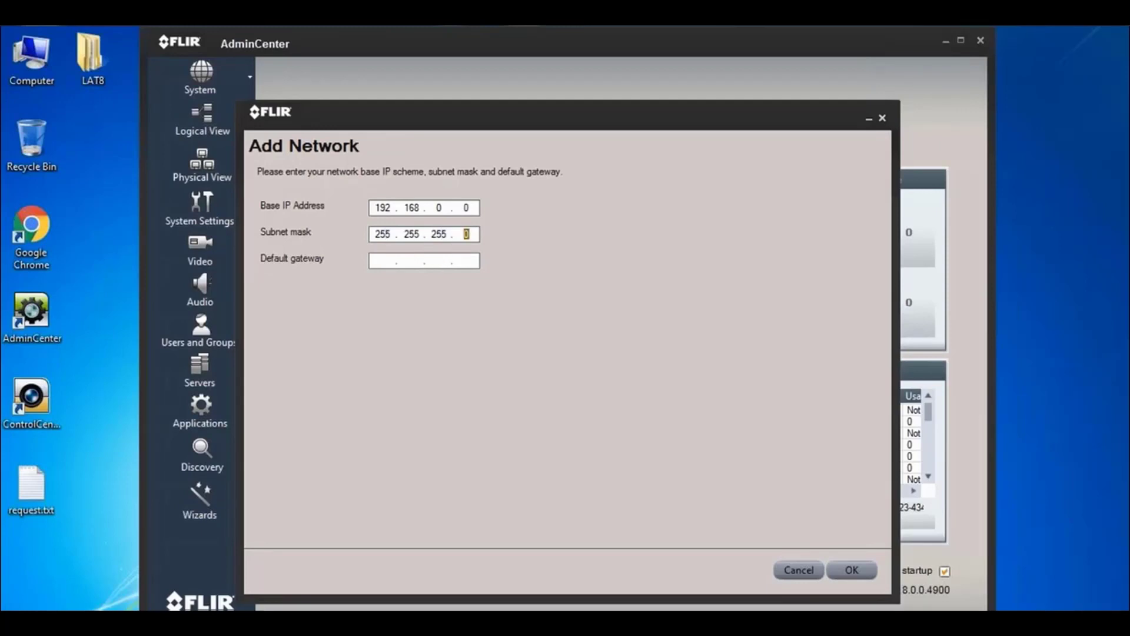
click(379, 264)
text(192.168.0.1)
click(848, 570)
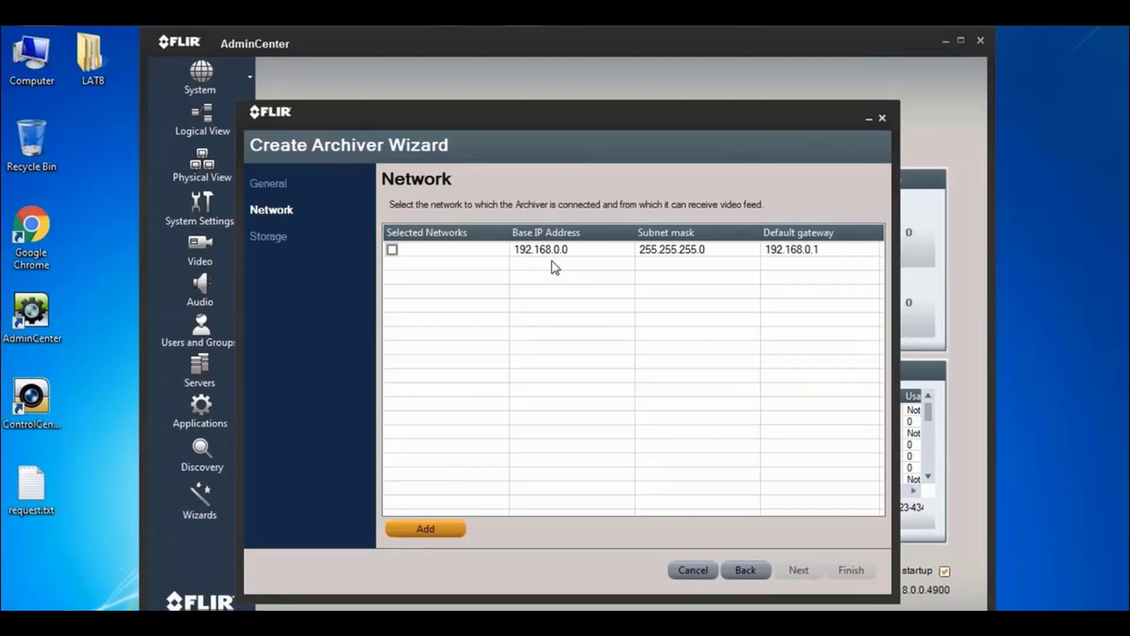
click(393, 251)
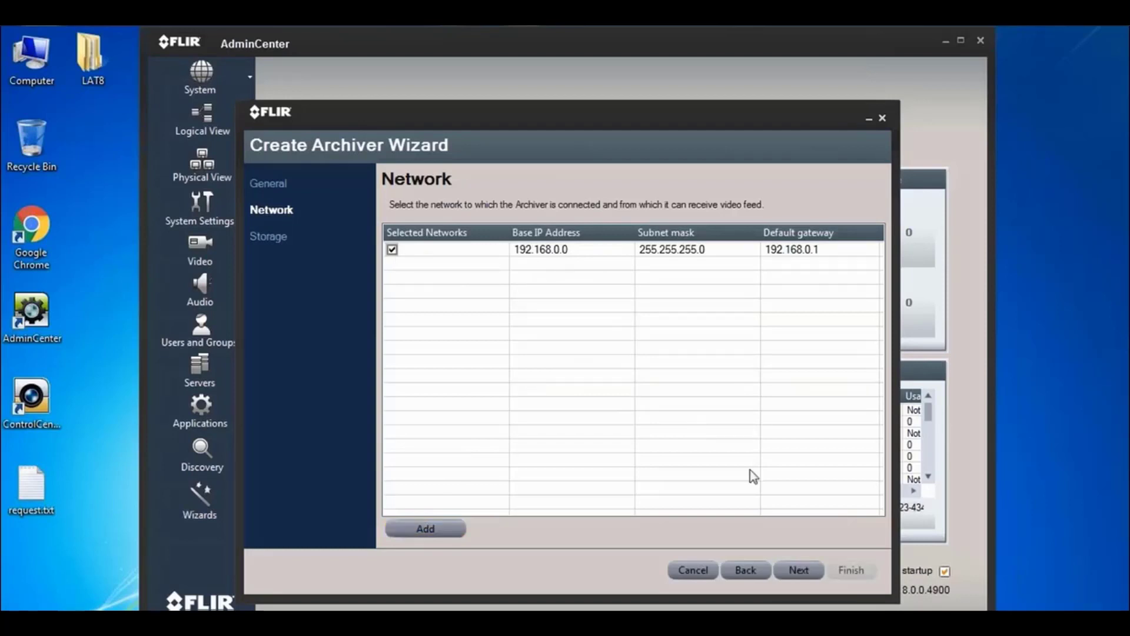
click(795, 579)
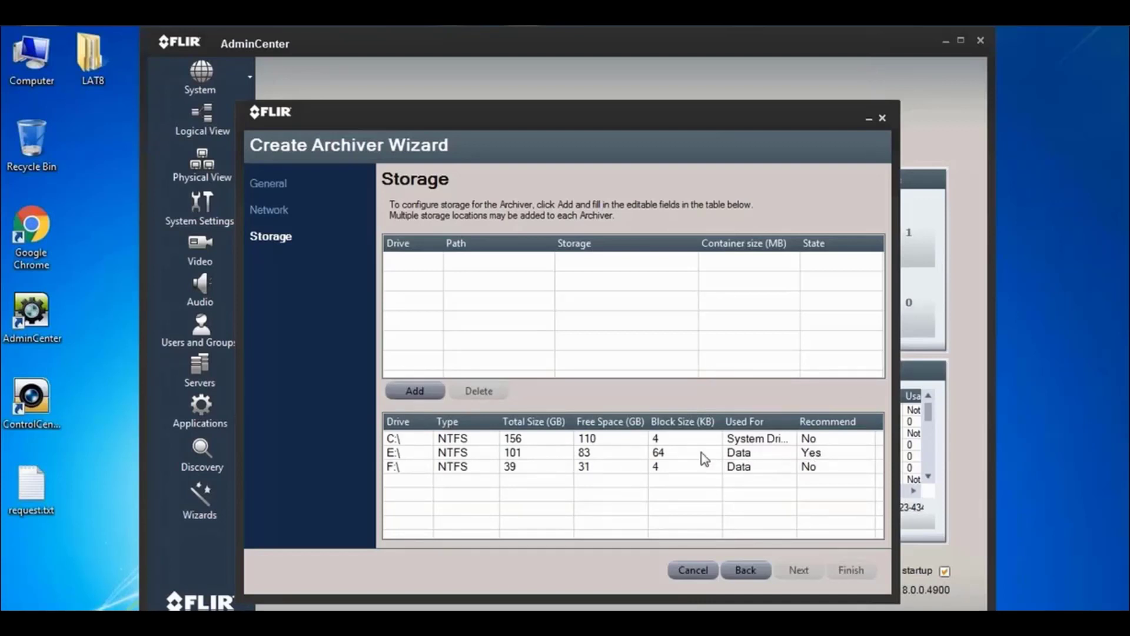
Add a 100 GB storage location on drive E:\ for the archiver.
click(661, 457)
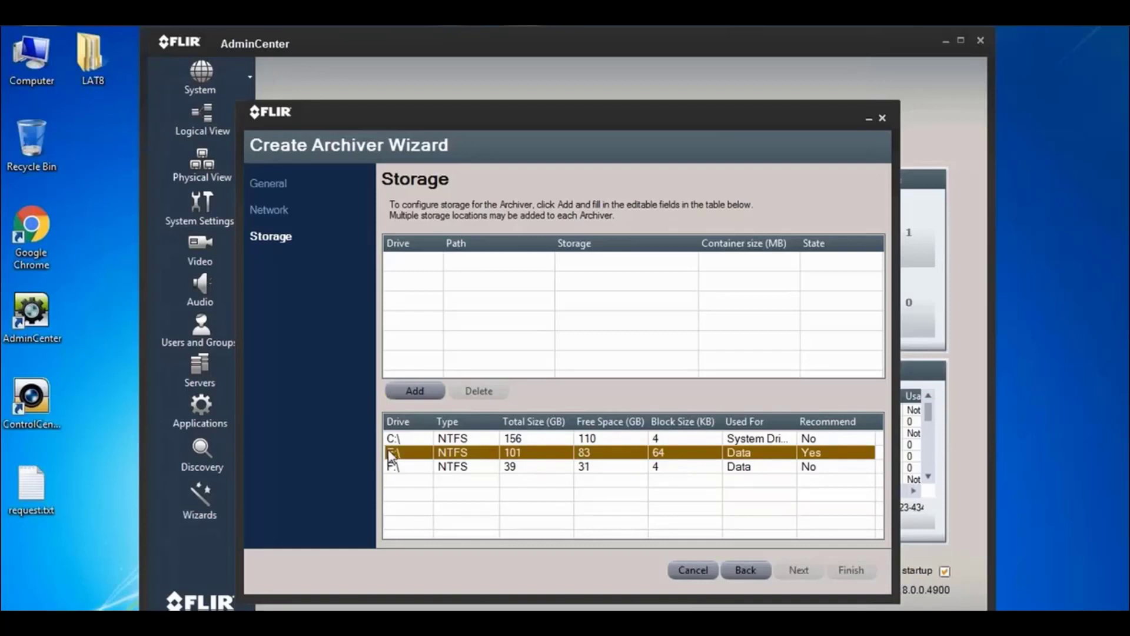
click(415, 392)
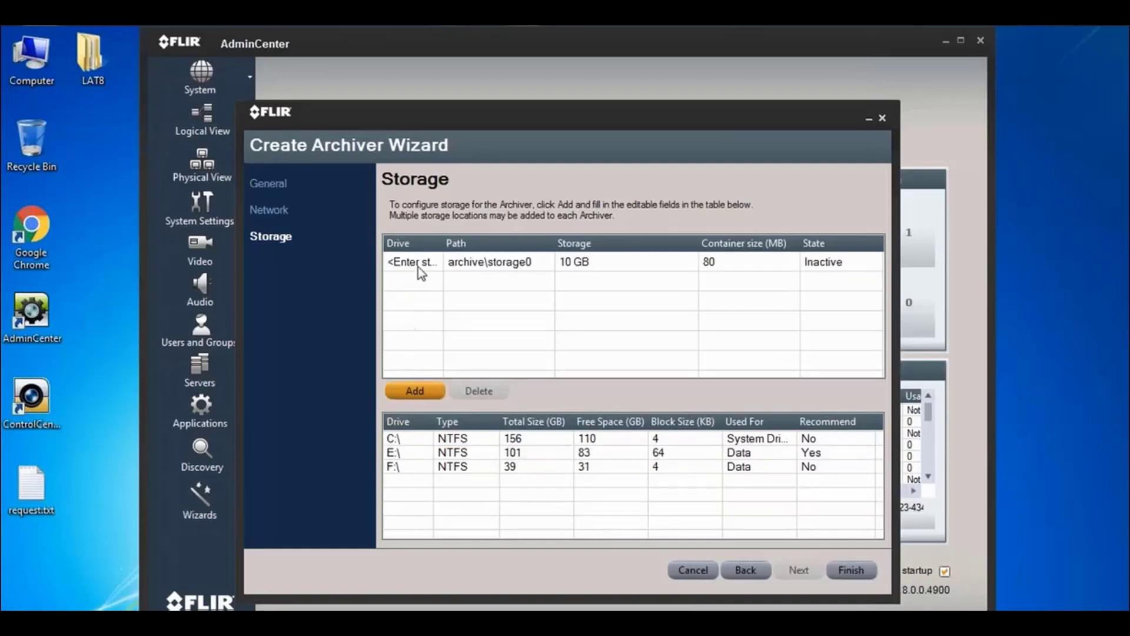
click(419, 267)
click(436, 266)
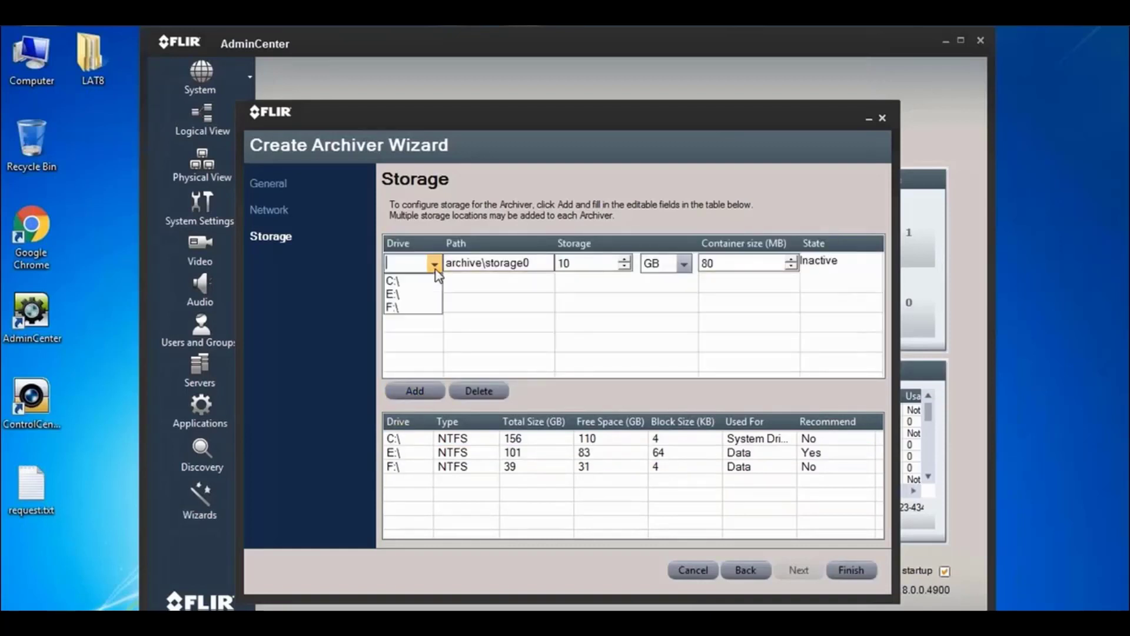
click(418, 297)
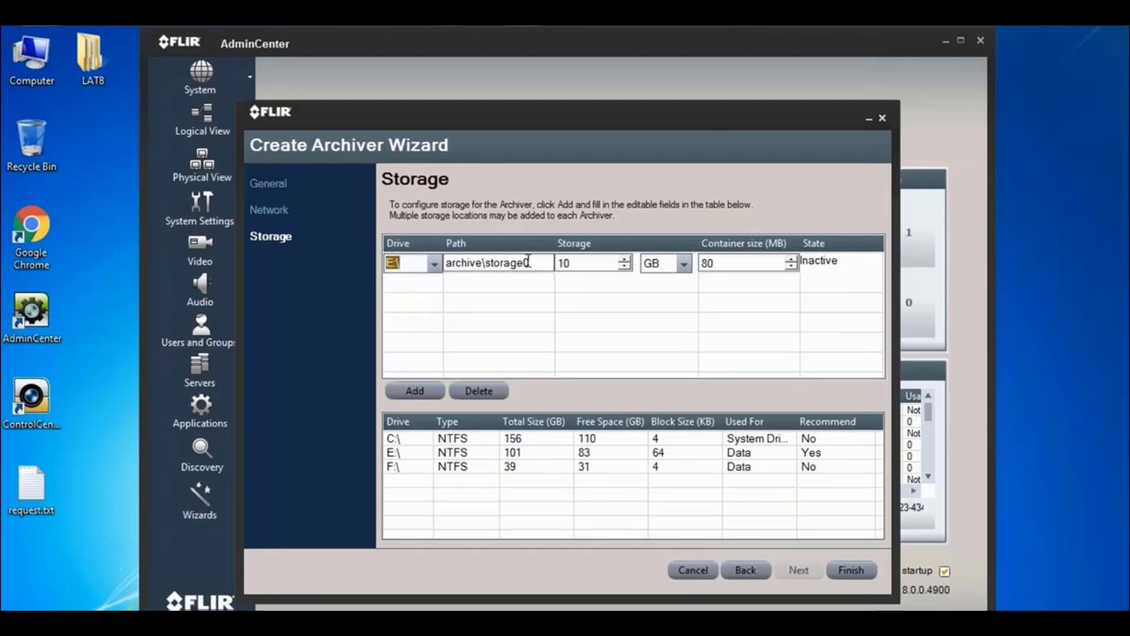
click(571, 262)
click(590, 263)
text(0)
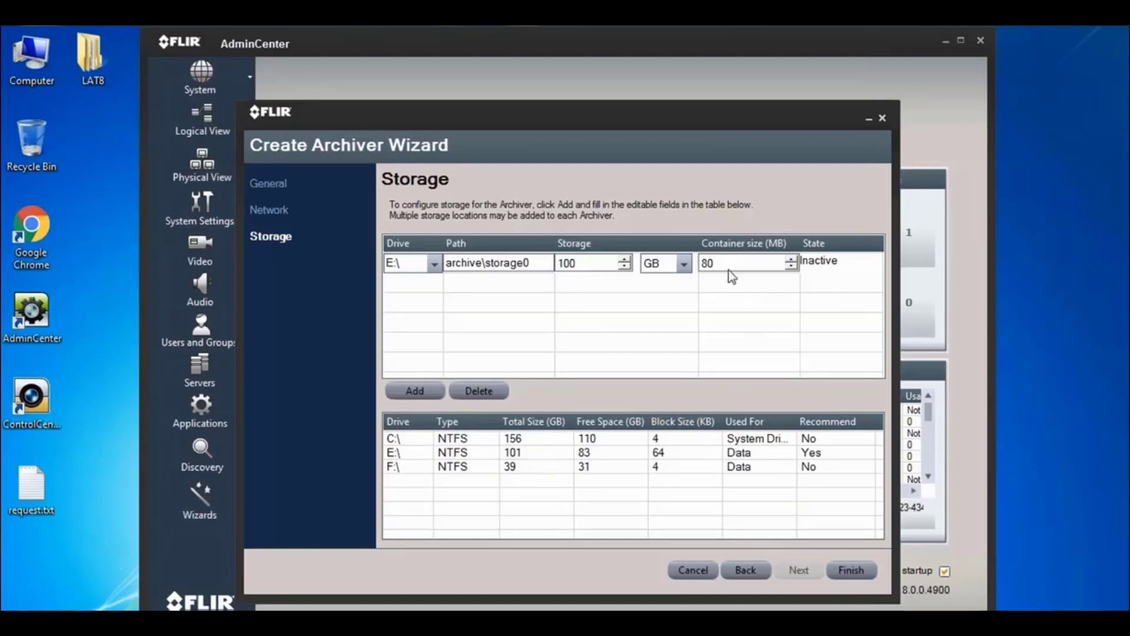
Set container size to 80 and finish Archiver18, accepting the disk-space warning.
double_click(706, 264)
click(722, 266)
click(852, 568)
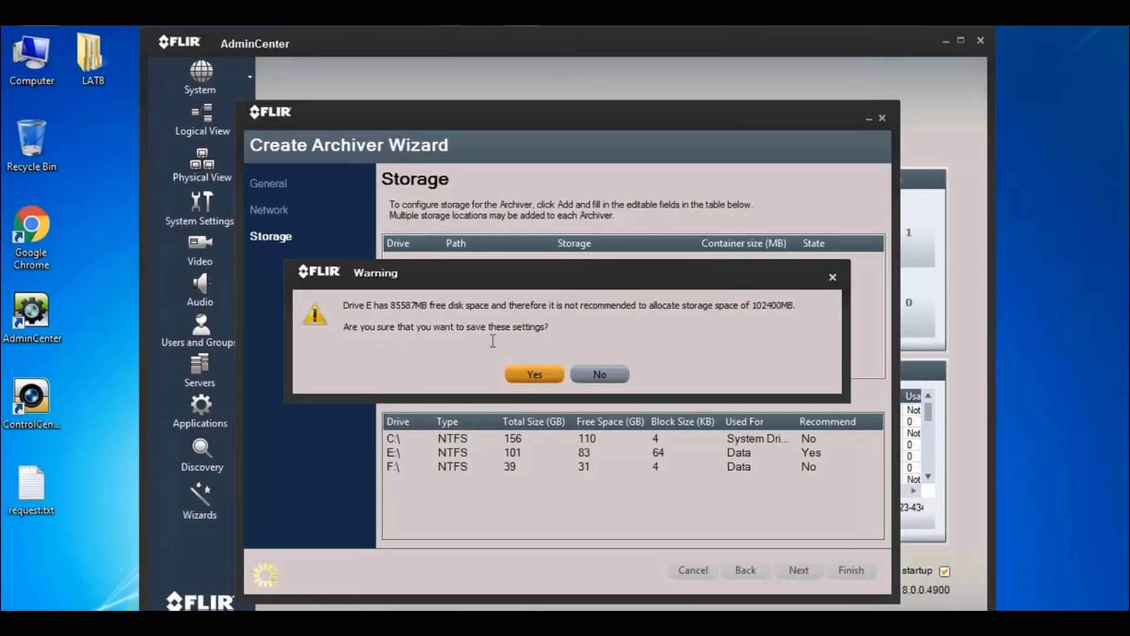
click(535, 375)
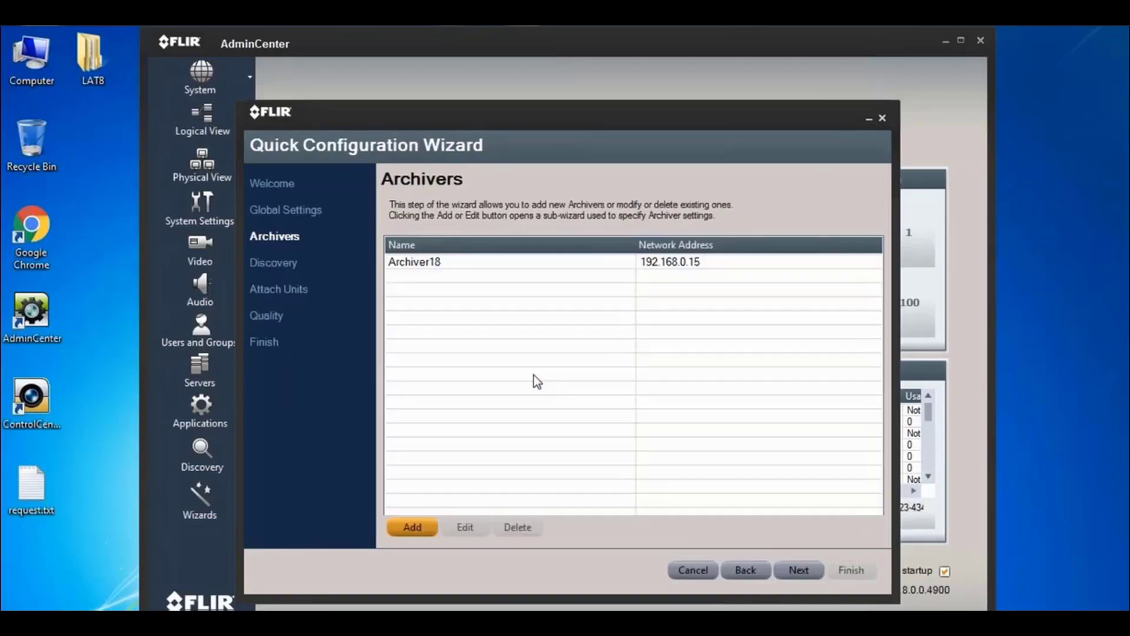
Select Archiver18, advance to the Discovery step, and open Discovery Settings.
click(424, 266)
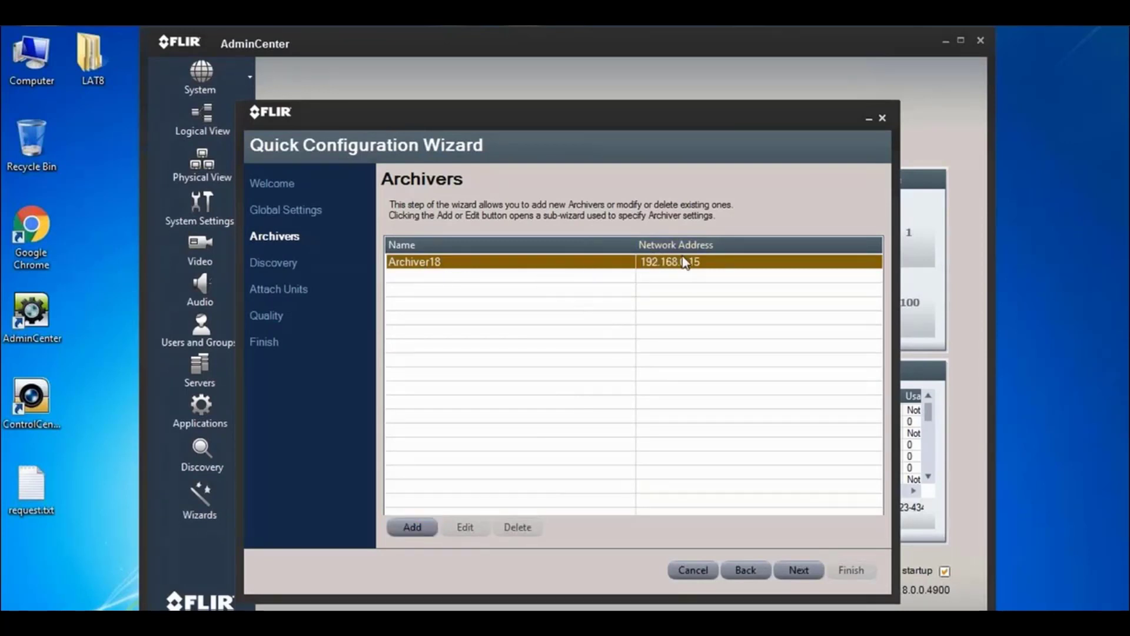
click(797, 570)
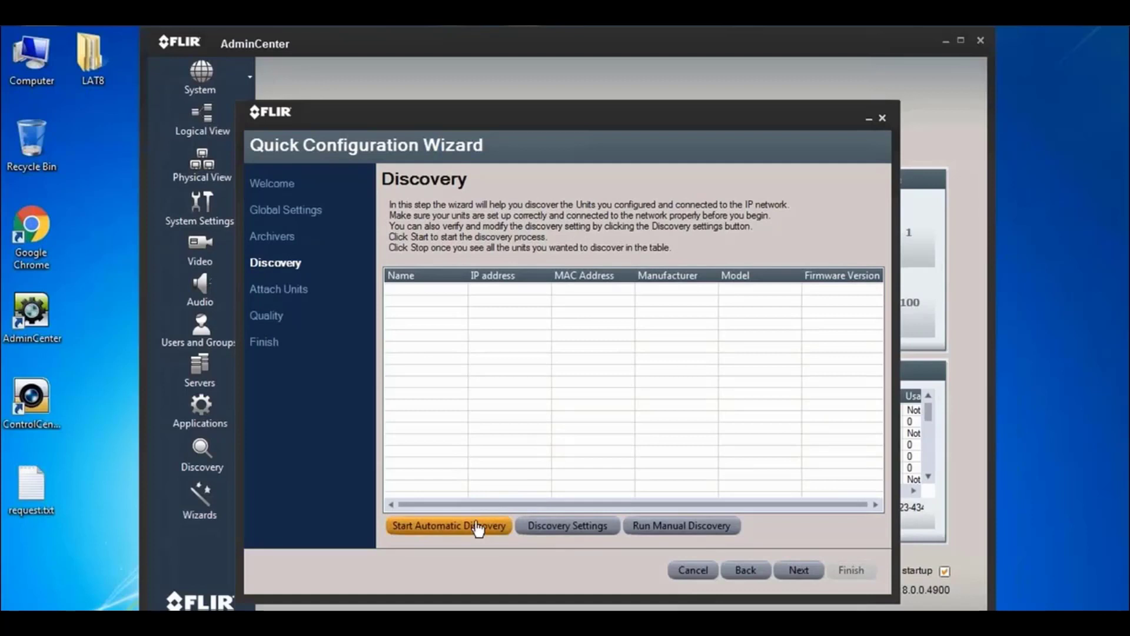
click(581, 534)
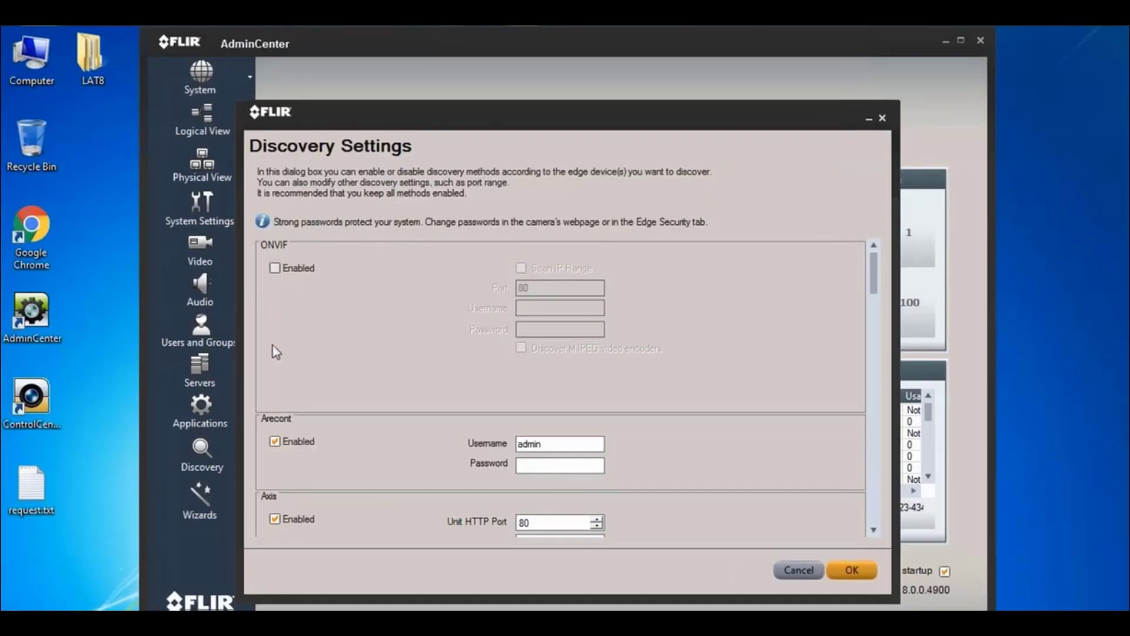
Scroll through Discovery Settings and review FLIR Product Settings, leaving them unchanged.
drag(869, 293, 881, 342)
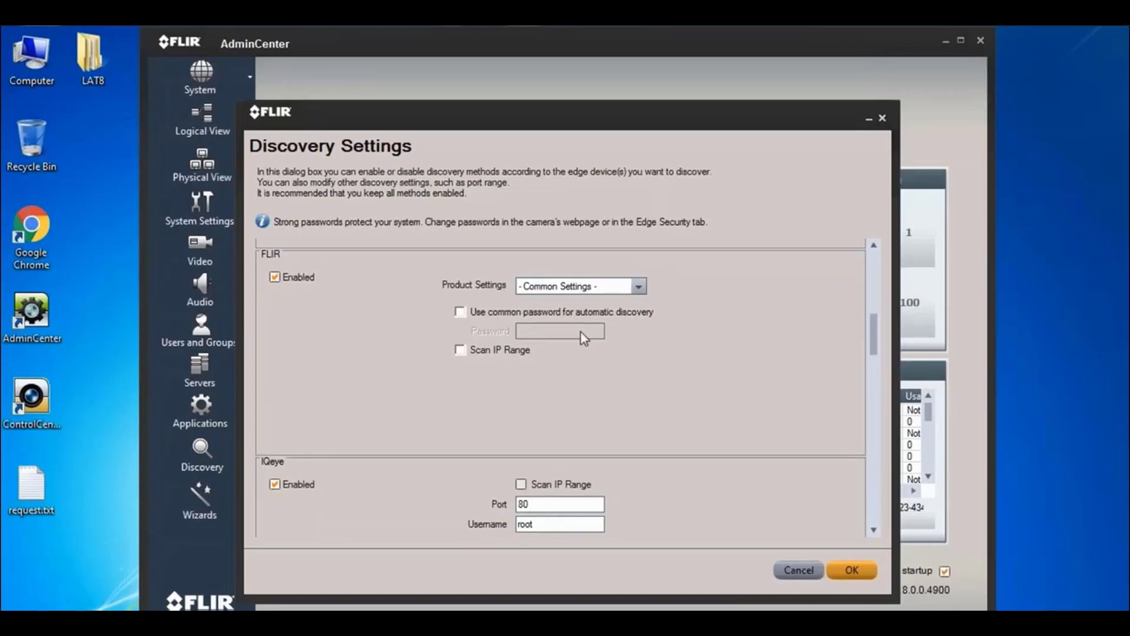
click(639, 288)
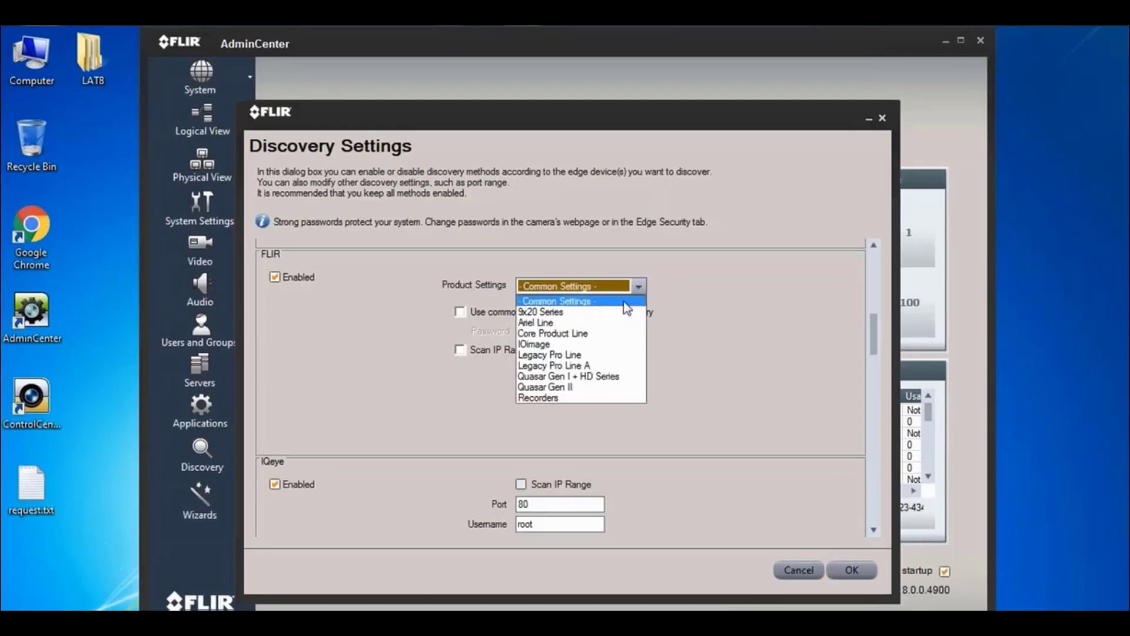
click(637, 289)
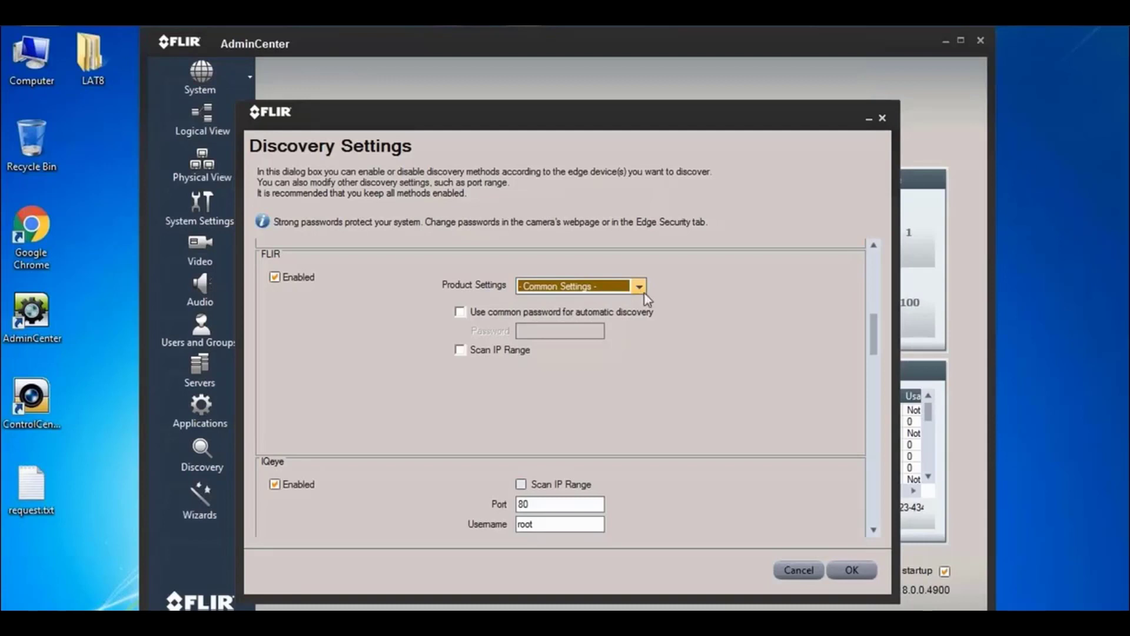
drag(875, 334, 875, 272)
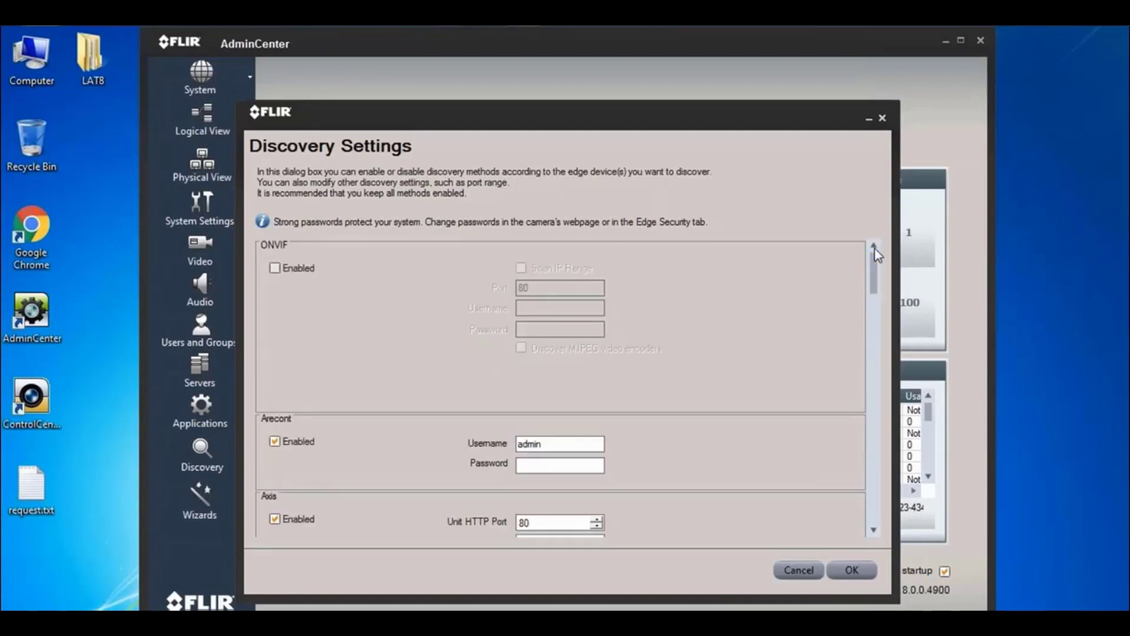
scroll(508, 436, down, 3)
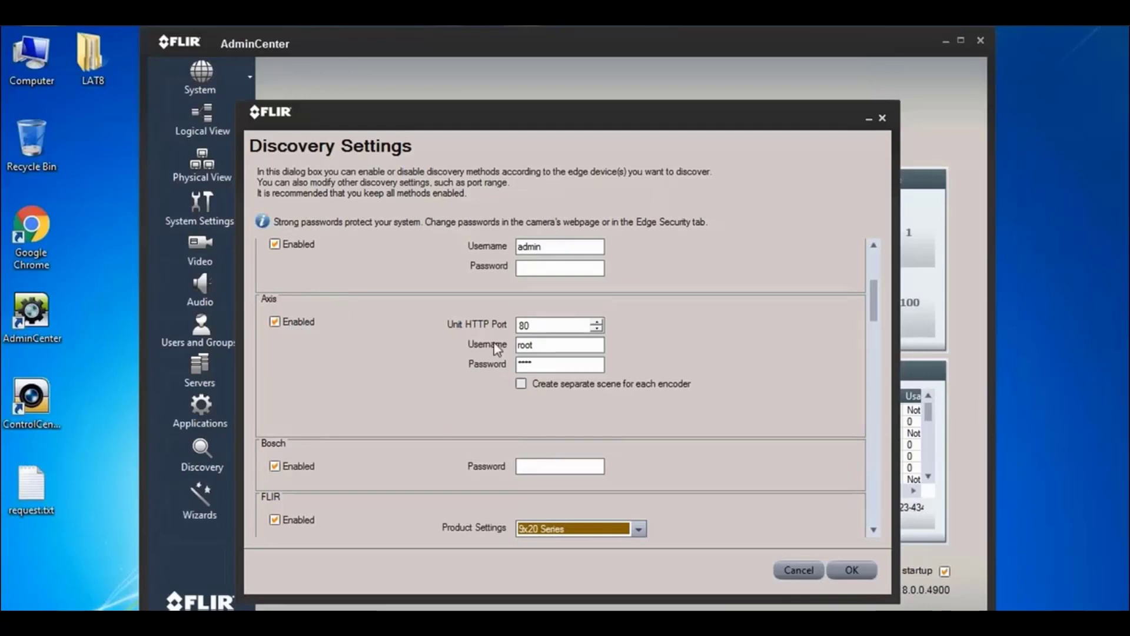
Set the Axis discovery username to root with its password, and save the discovery settings.
drag(545, 364, 521, 364)
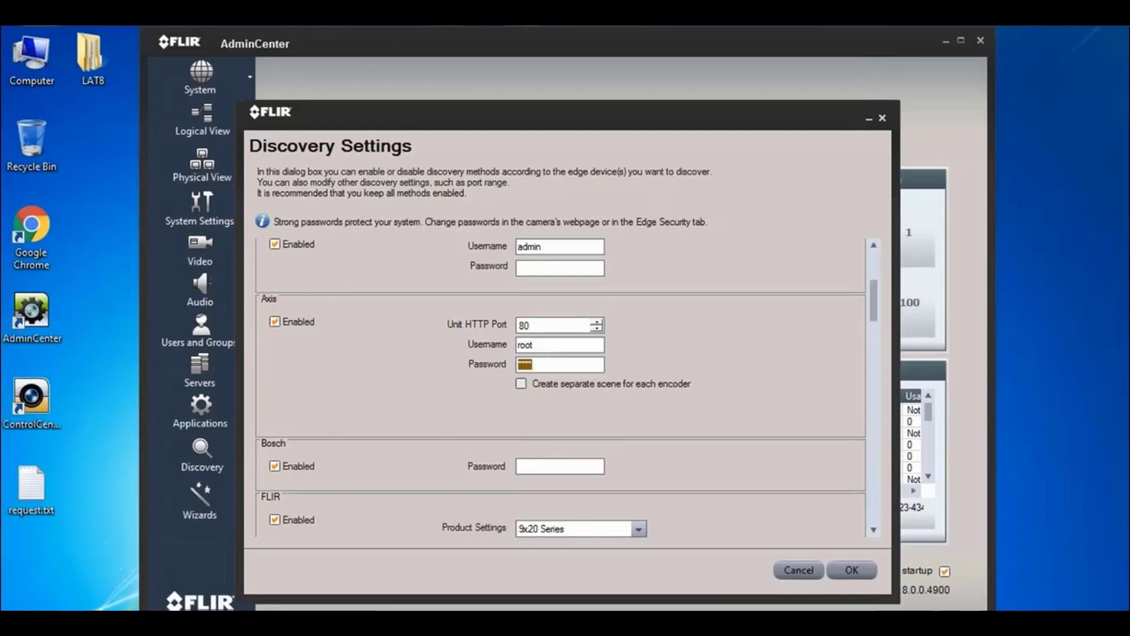
double_click(538, 346)
text(root)
click(840, 571)
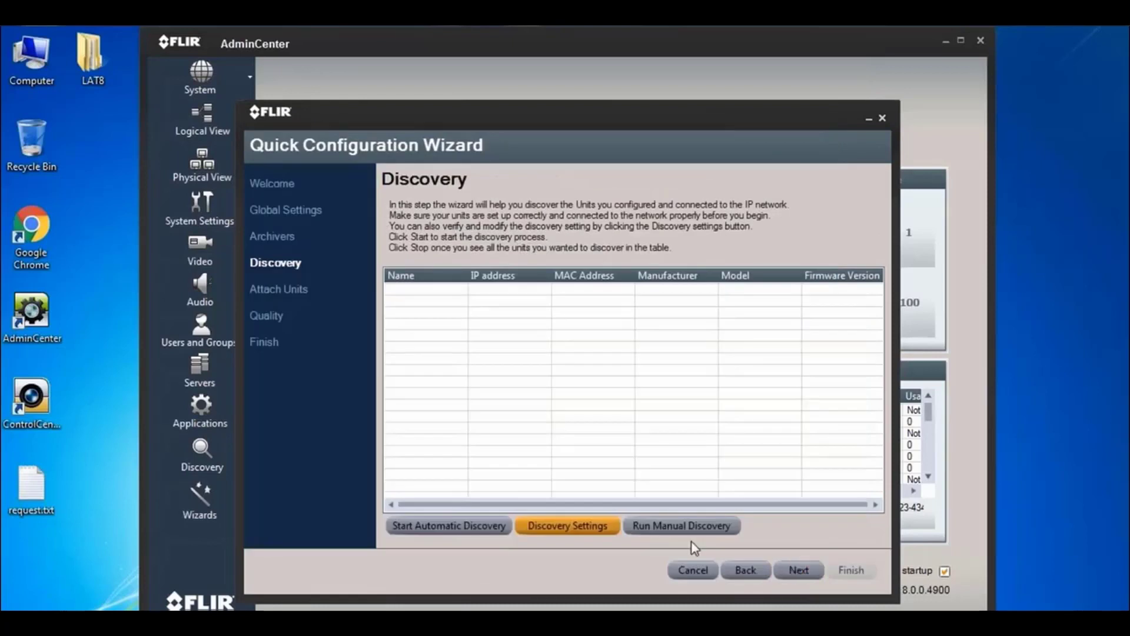
Run automatic discovery until units 192.168.0.60–.64 appear, then advance to attaching them to Archiver18.
click(462, 526)
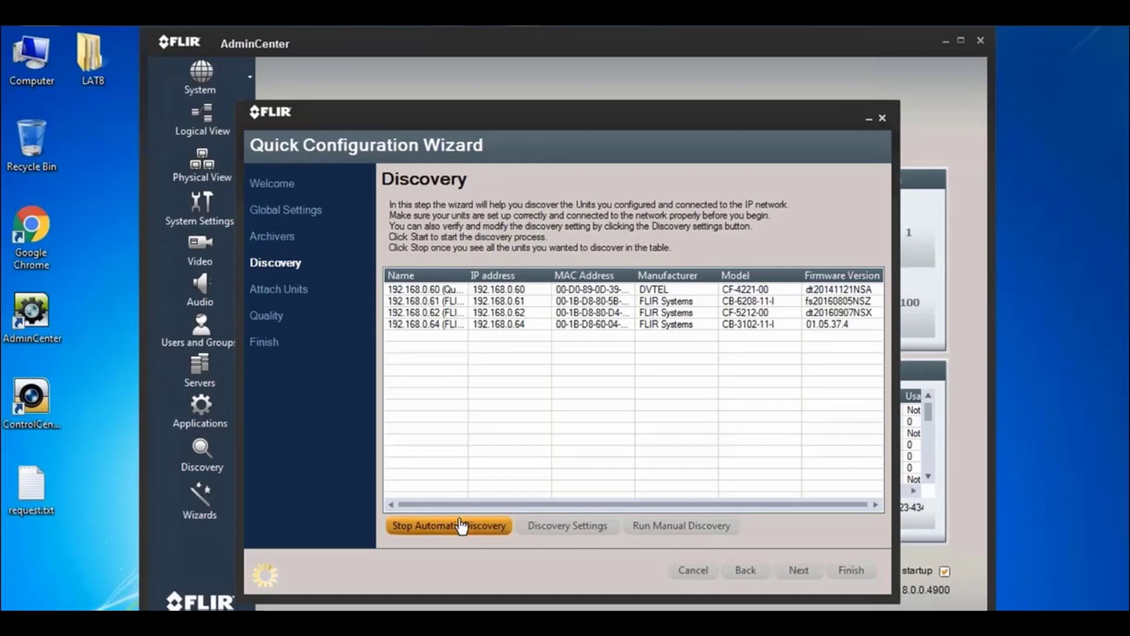
click(461, 526)
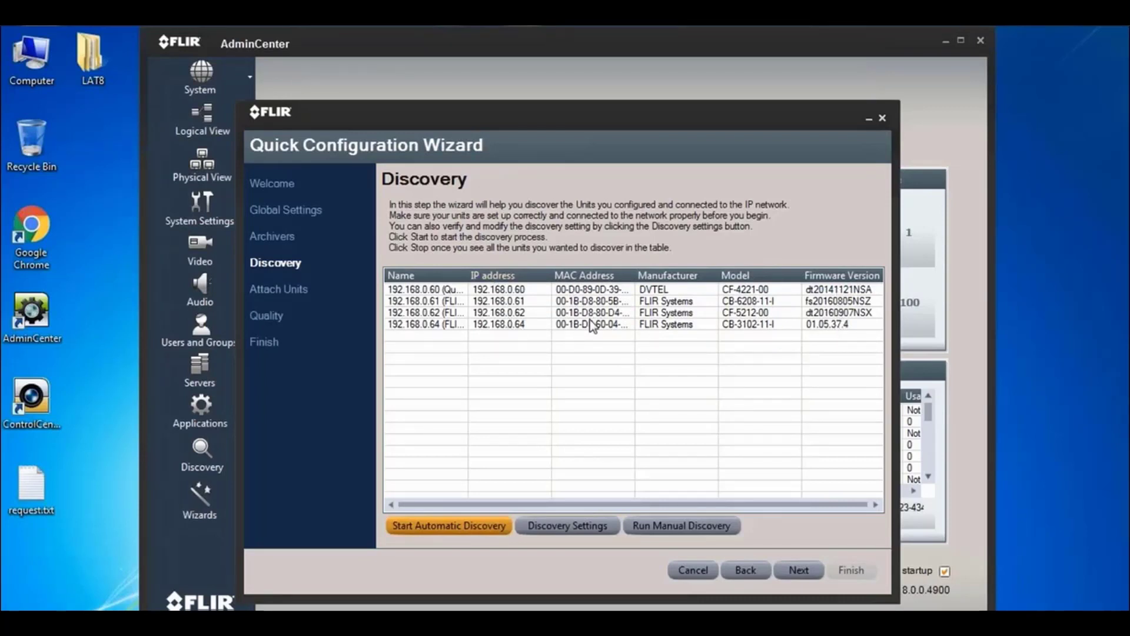
click(799, 571)
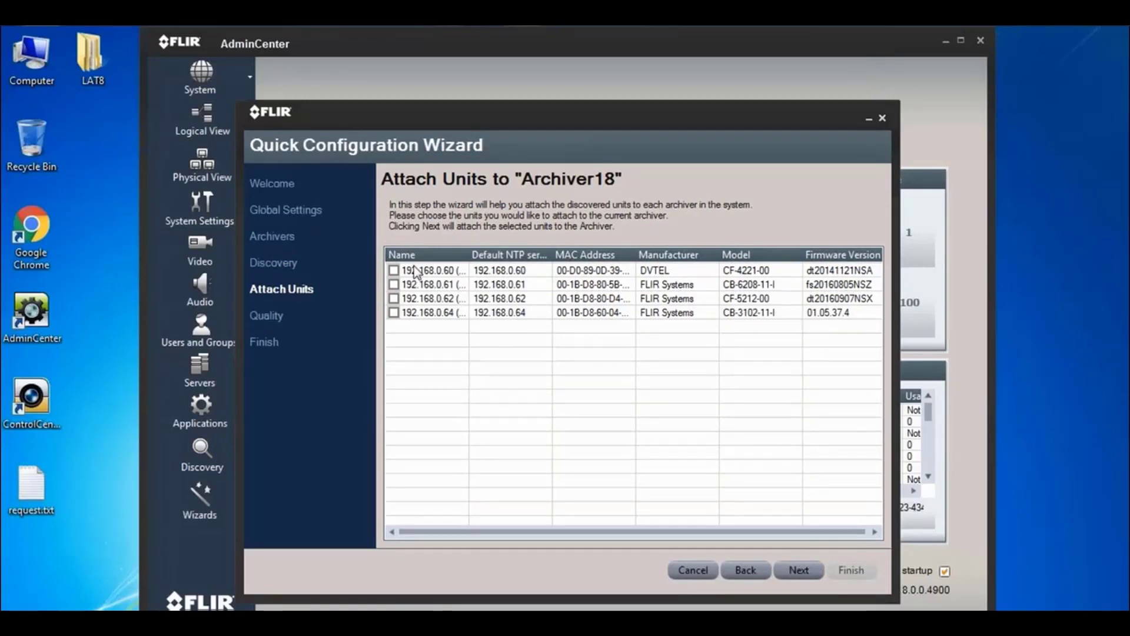
Tick units 192.168.0.60, .62 and .64 for Archiver18, skip Quality settings, and finish the wizard.
click(394, 270)
click(394, 299)
click(393, 313)
click(783, 571)
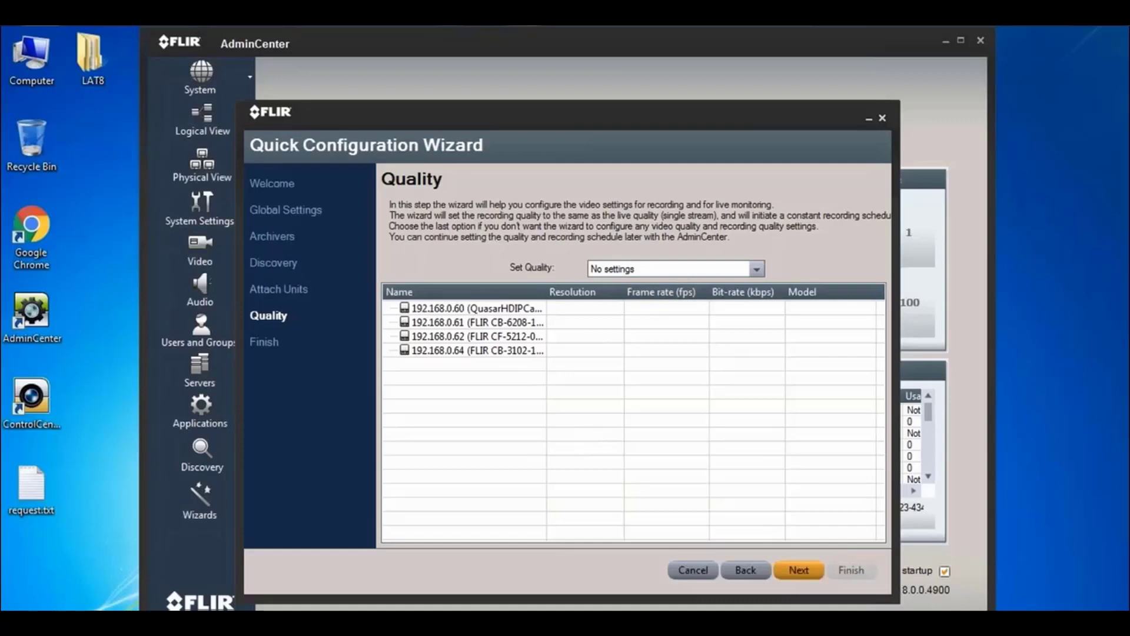
click(799, 570)
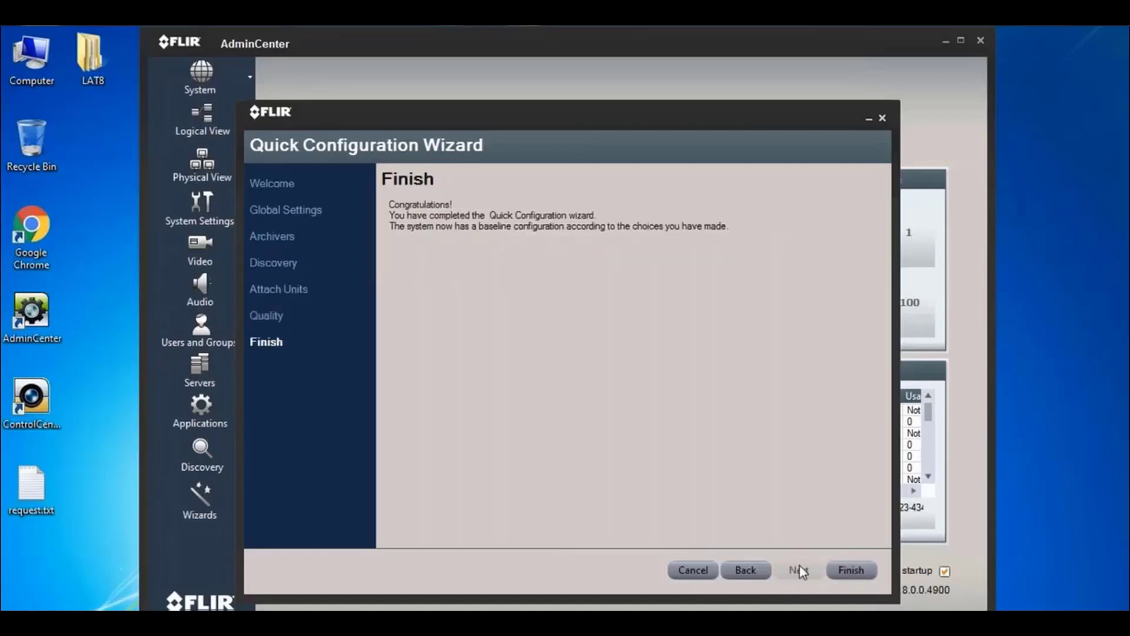
click(851, 570)
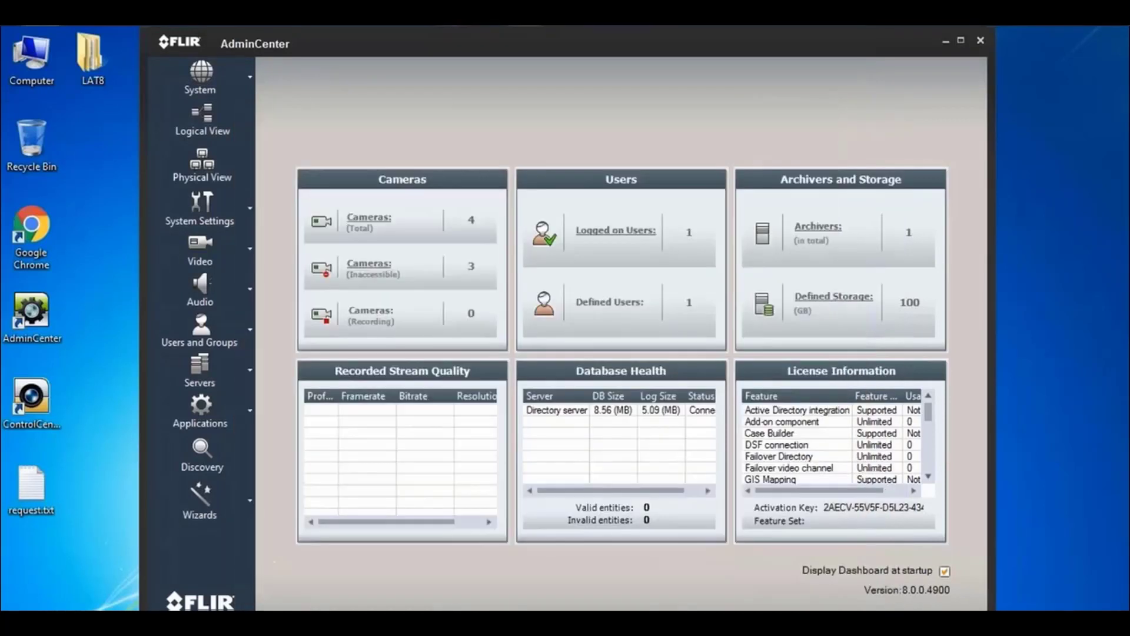
Maximize AdminCenter and expand Archiver18 and units 192.168.0.60 and .61 in Physical View.
double_click(677, 46)
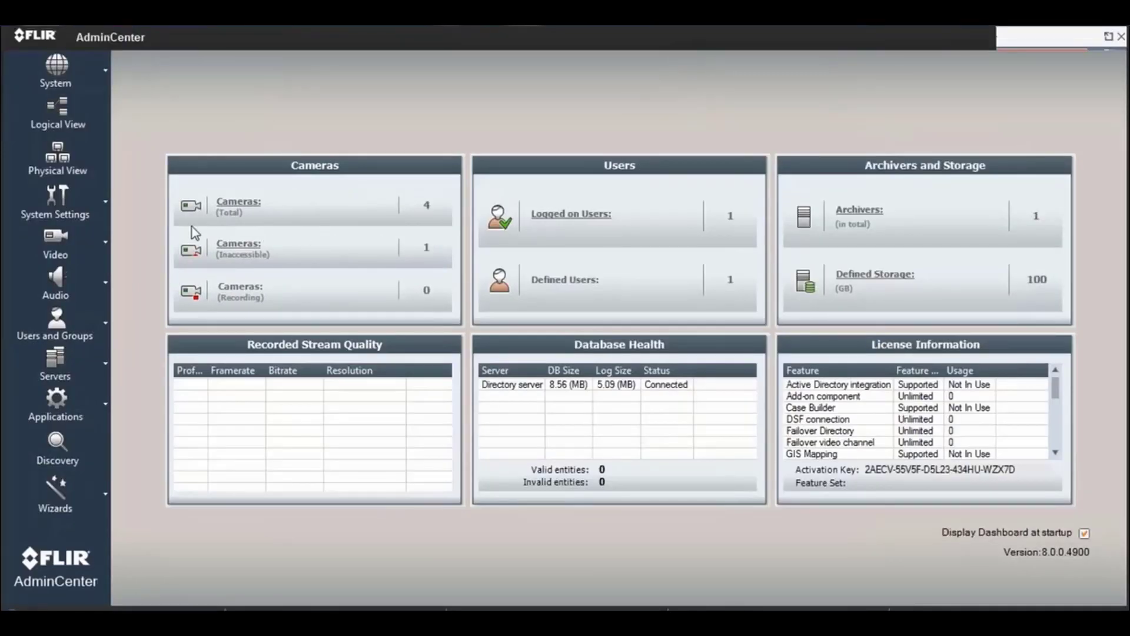
click(47, 160)
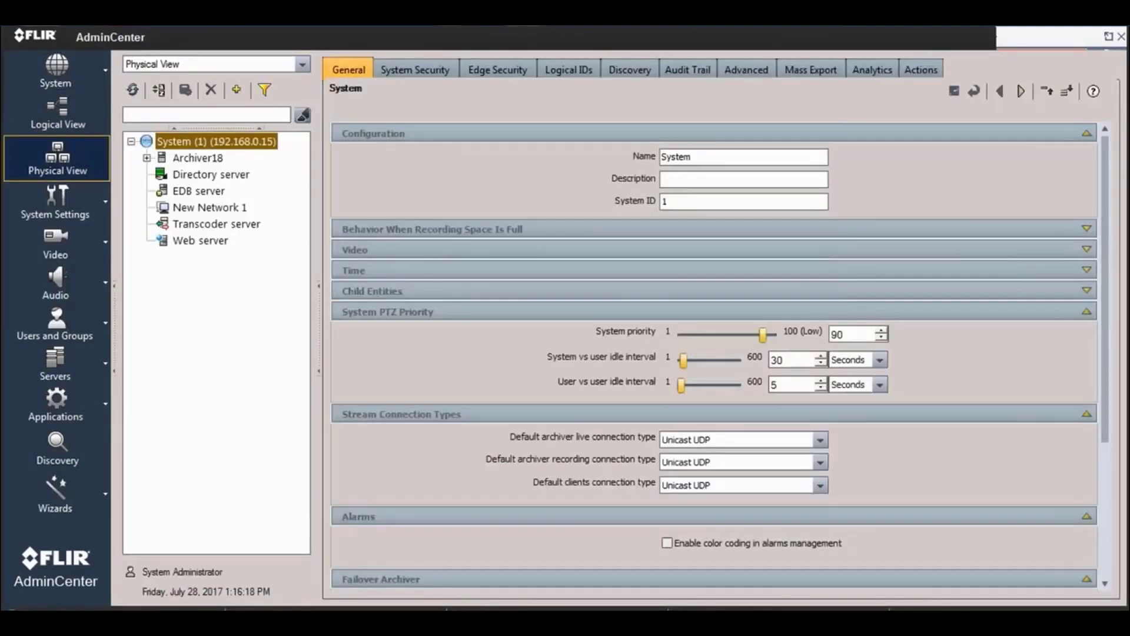
click(146, 158)
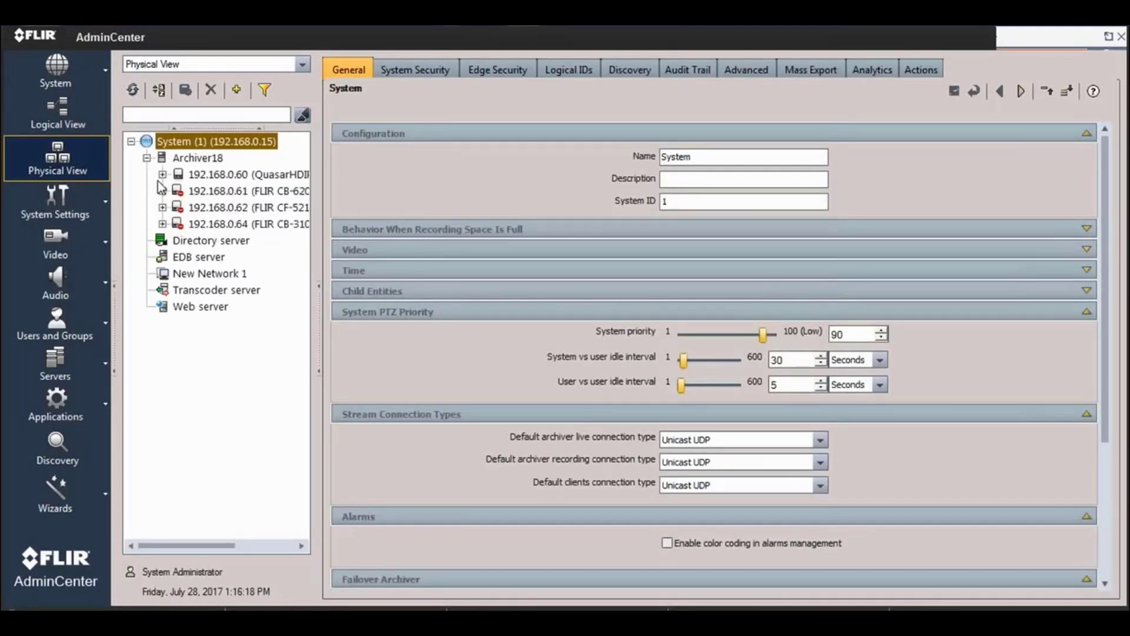
click(163, 191)
click(163, 175)
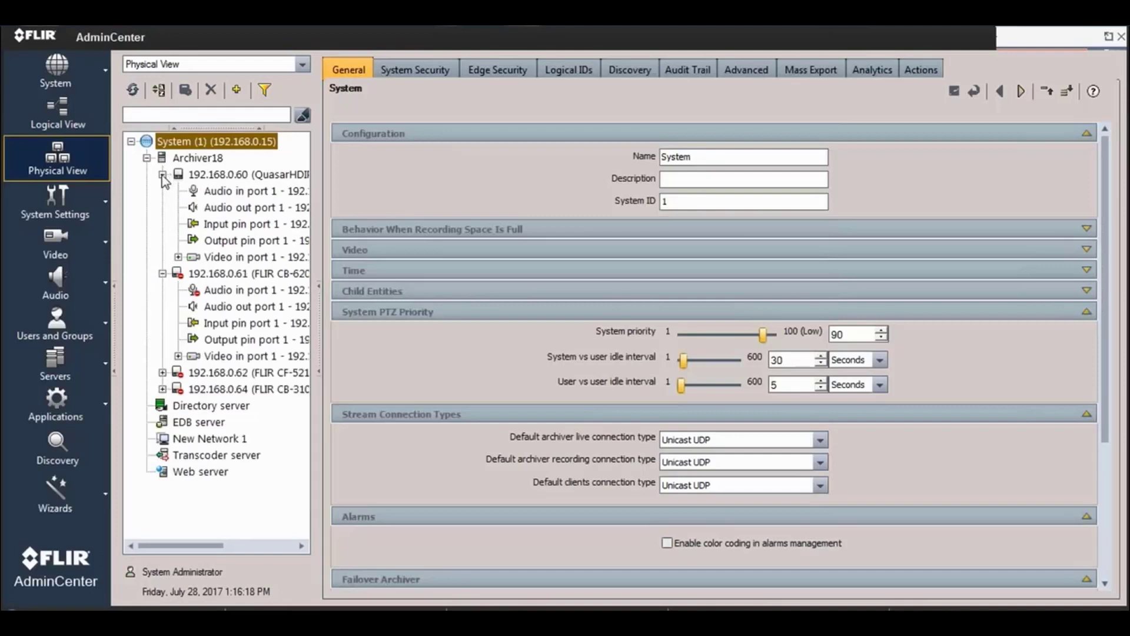
Reveal Camera 1 under each of the four units, then return to the System dashboard.
click(178, 258)
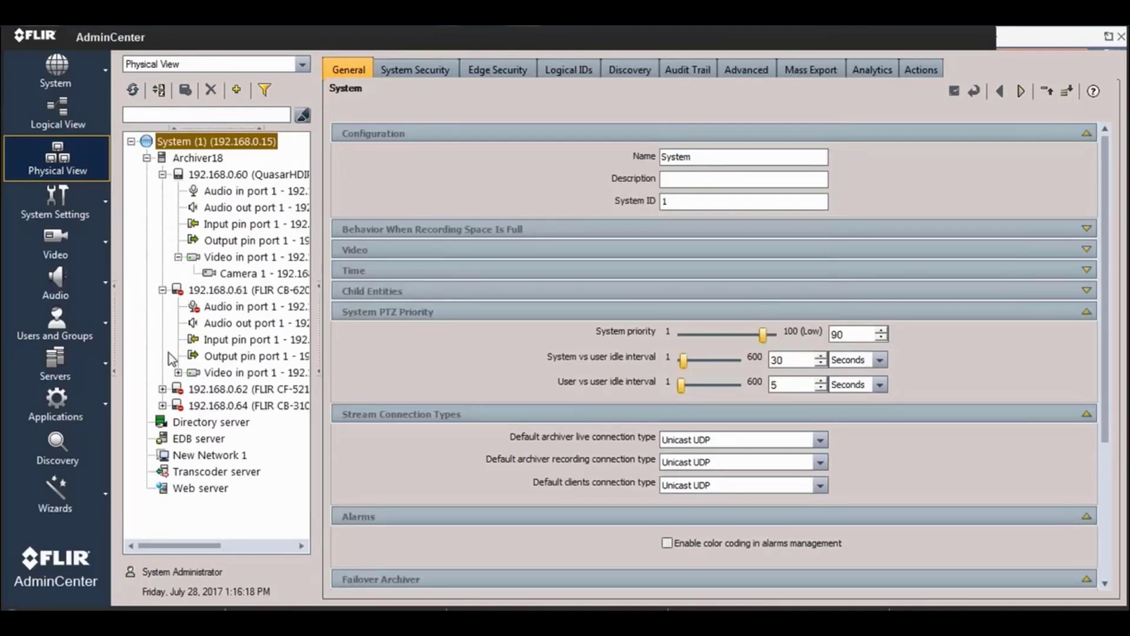
click(178, 372)
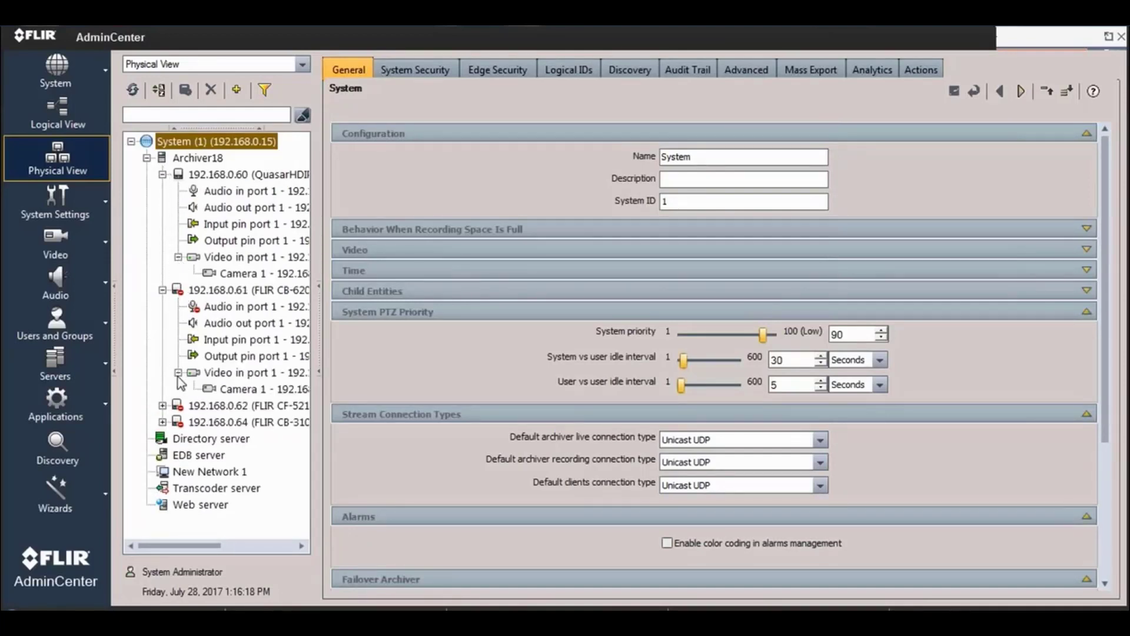
click(162, 406)
click(178, 488)
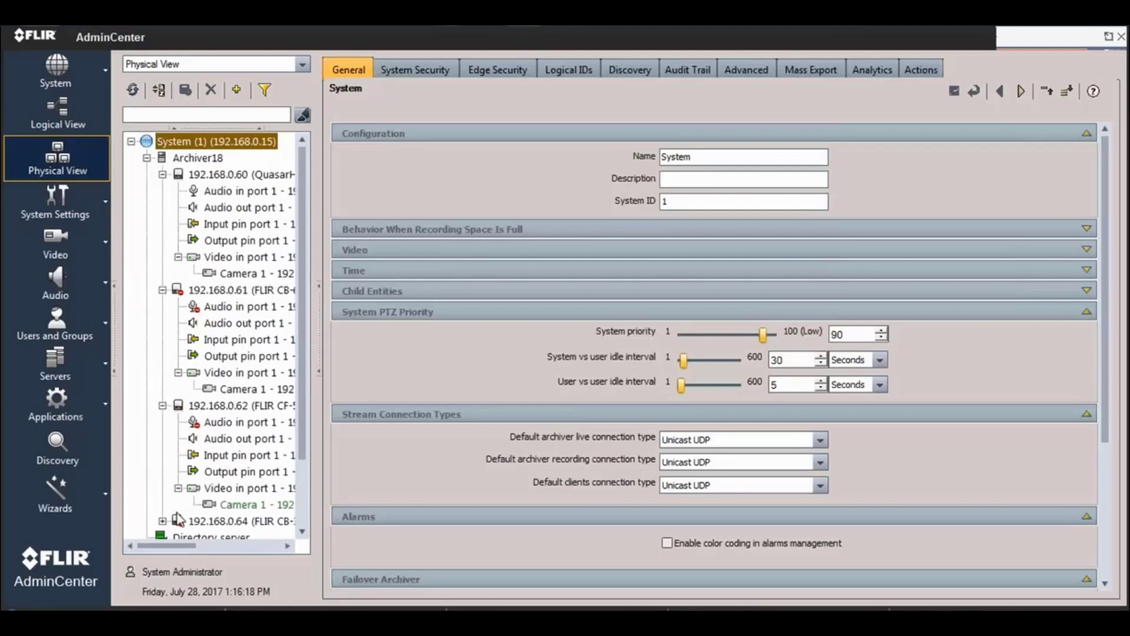
click(163, 521)
scroll(165, 524, down, 3)
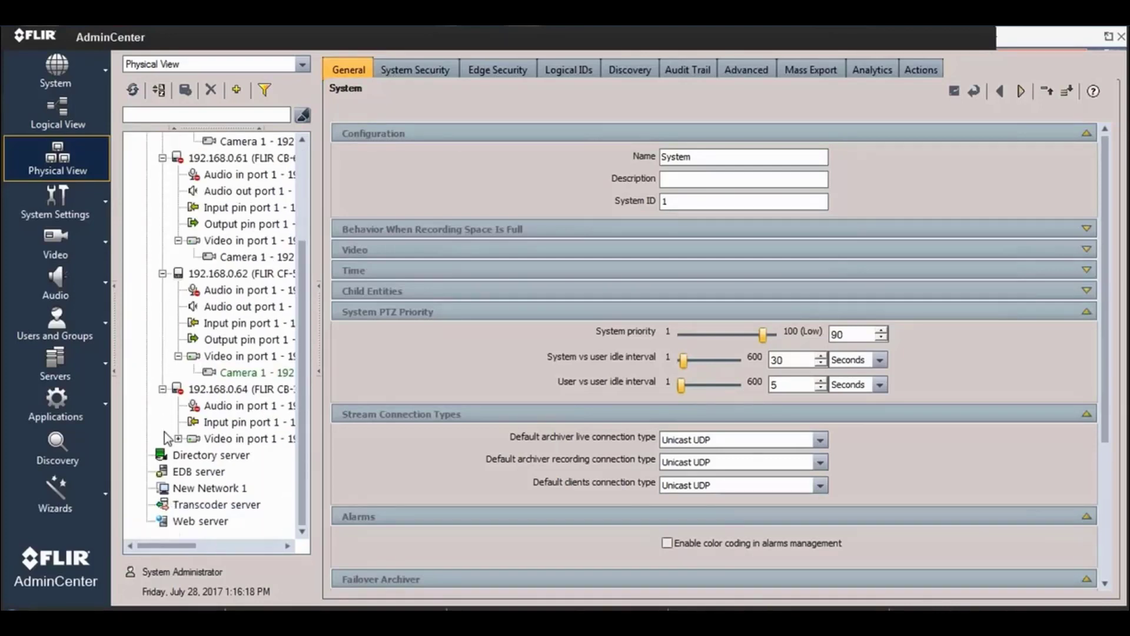
click(177, 439)
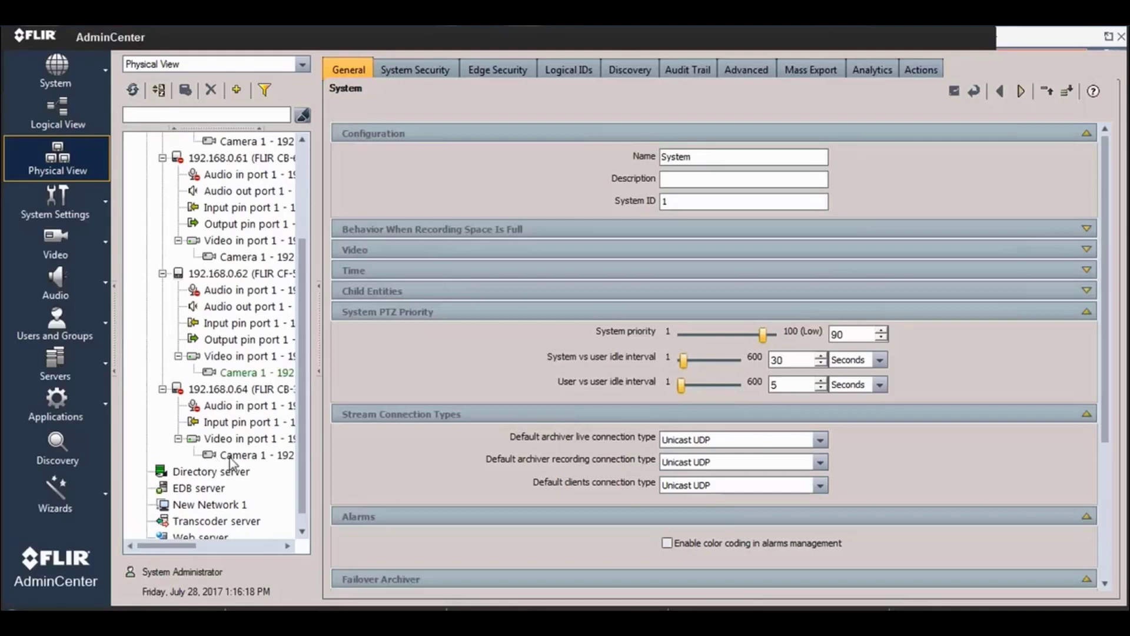
scroll(224, 377, up, 3)
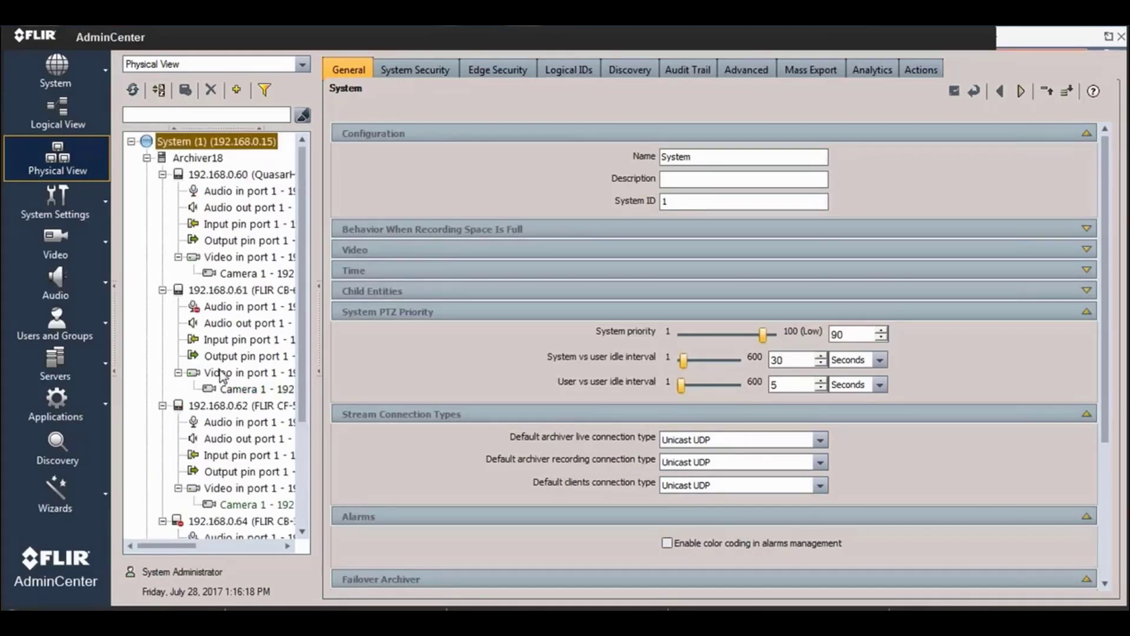
click(62, 76)
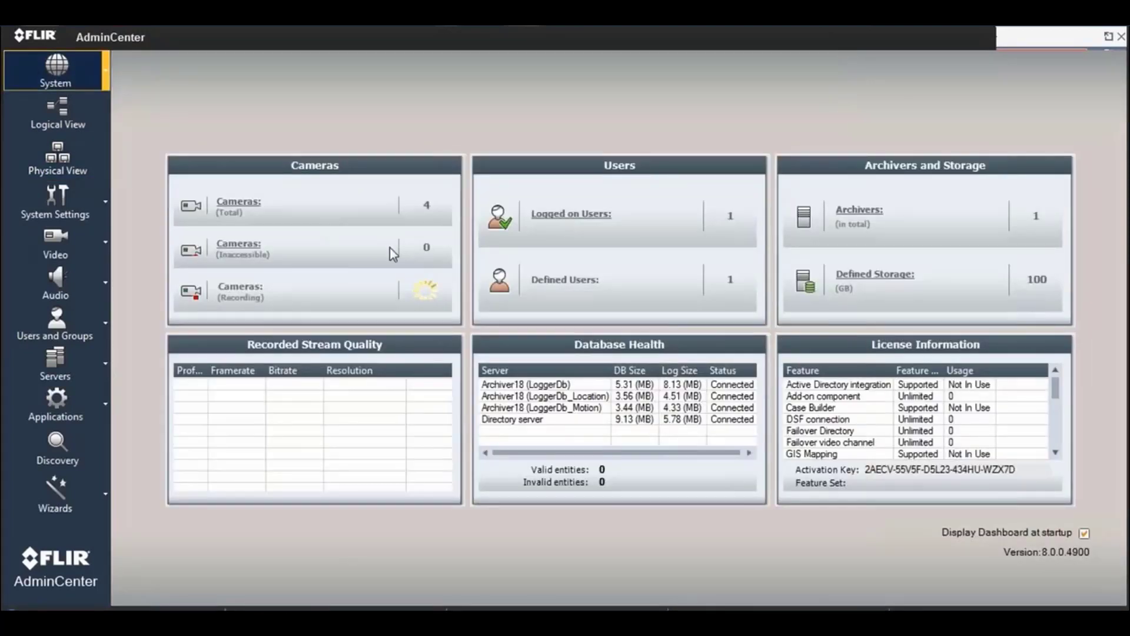